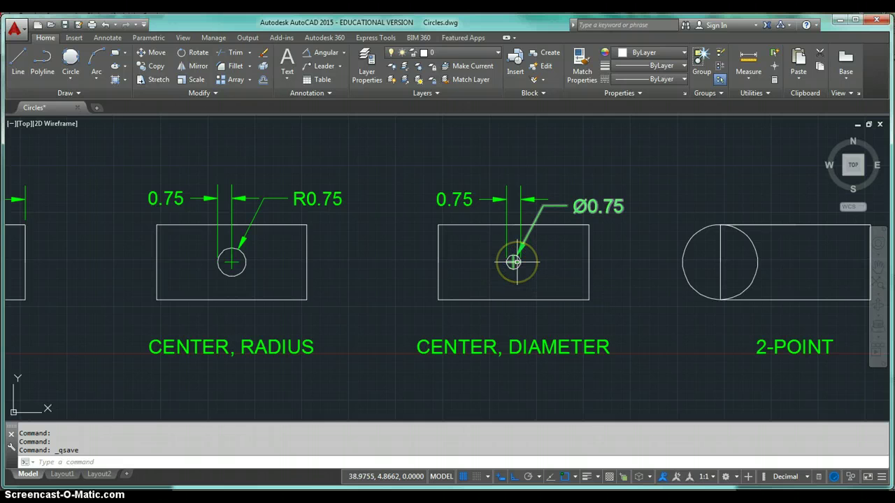
Look over the row of circle examples from Center, Radius to Tan, Tan, Tan and frame them in a zoom window
mouse_move(514, 262)
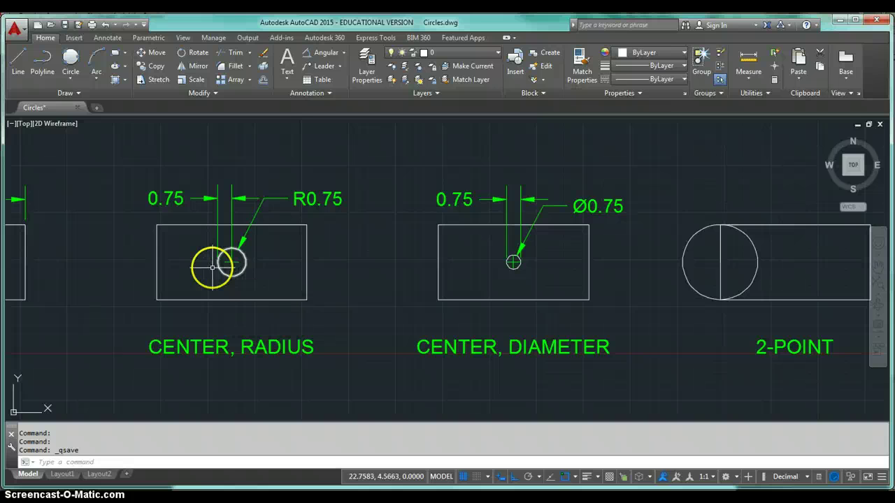
scroll(214, 263, down, 2)
scroll(186, 286, down, 2)
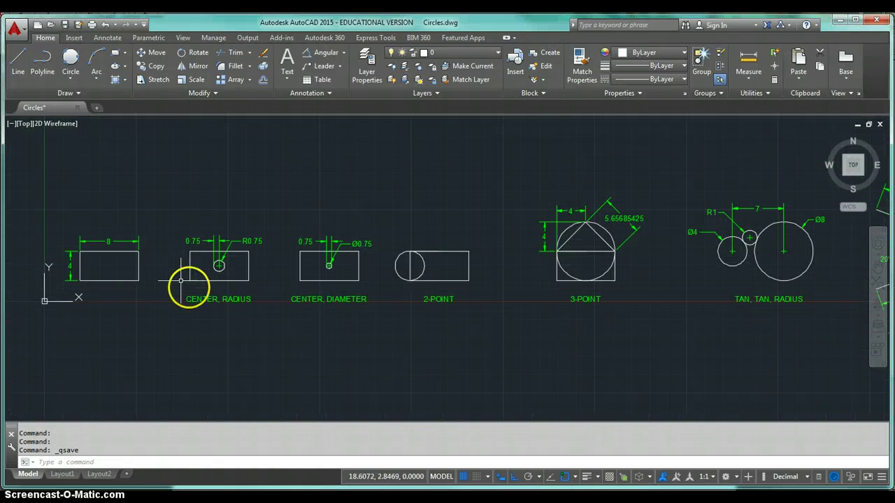
scroll(618, 375, down, 2)
middle_drag(613, 376, 553, 347)
scroll(579, 351, up, 2)
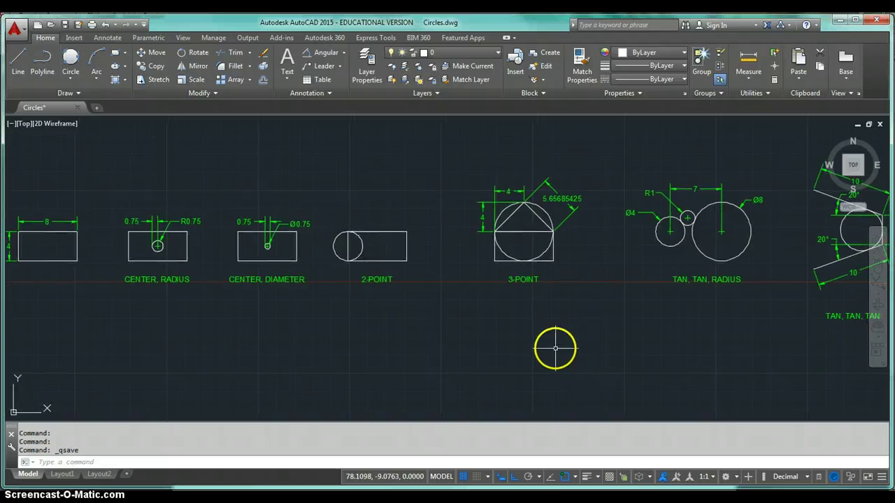
scroll(553, 347, down, 2)
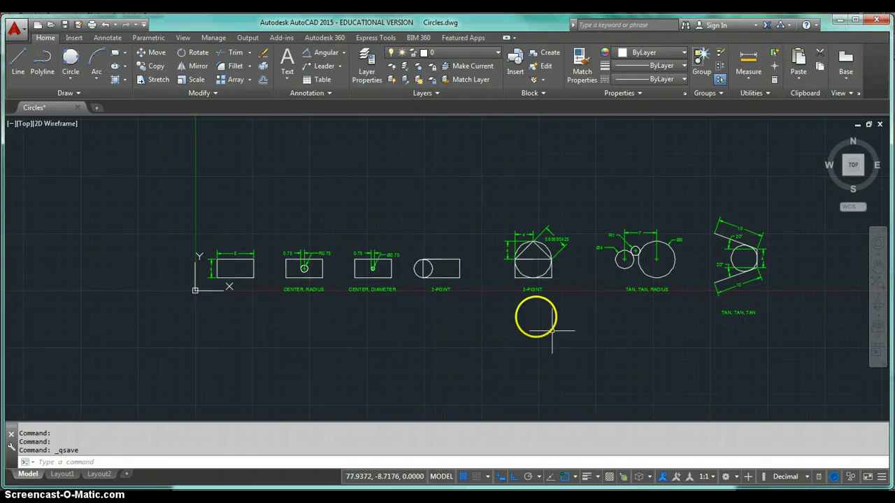
text(z)
key(Return)
click(200, 196)
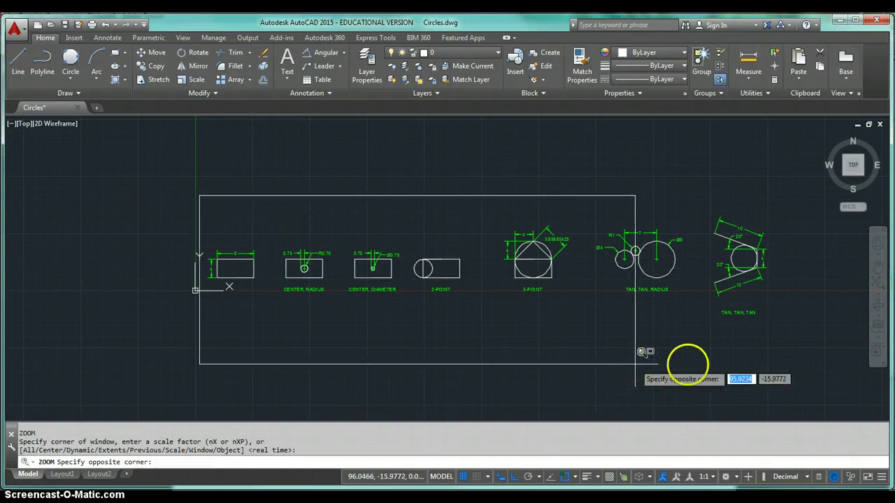
click(769, 334)
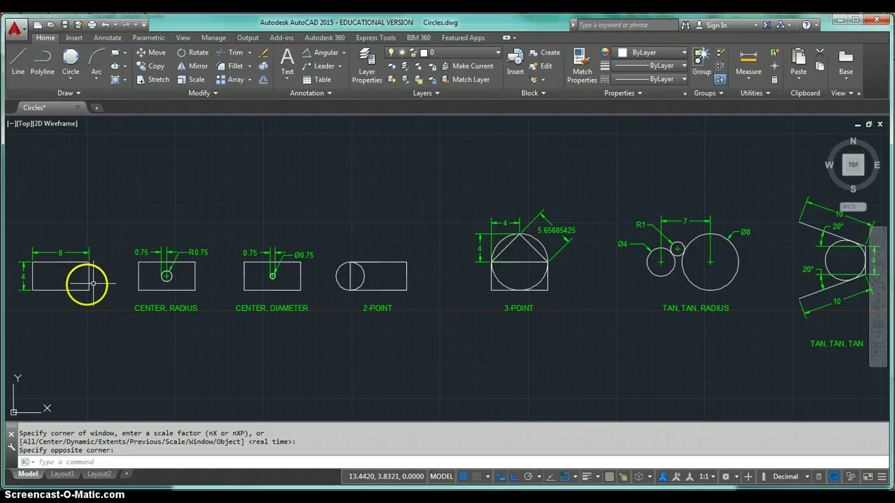
With Ortho off, draw a rectangle's bottom edge above the Center, Radius example as a line 8 units long at 0°
scroll(86, 284, up, 3)
mouse_move(156, 292)
middle_down()
mouse_move(399, 304)
mouse_move(399, 323)
mouse_move(374, 338)
middle_up()
scroll(399, 328, down, 1)
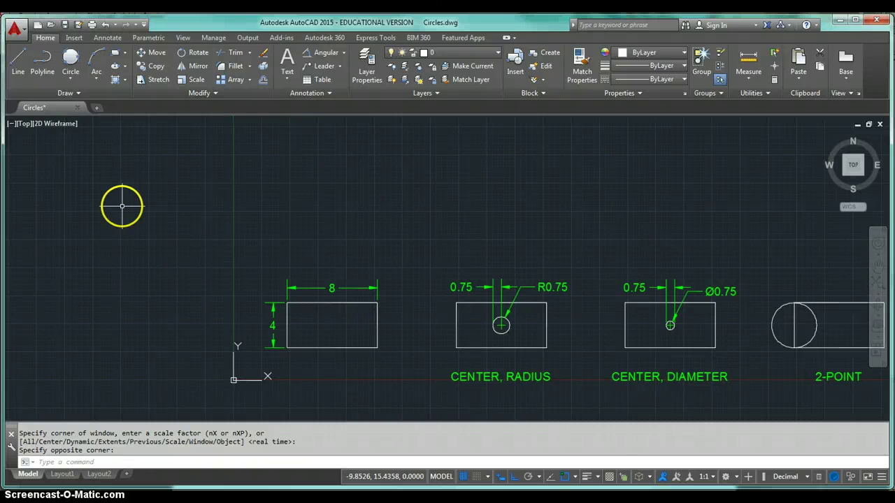
click(18, 71)
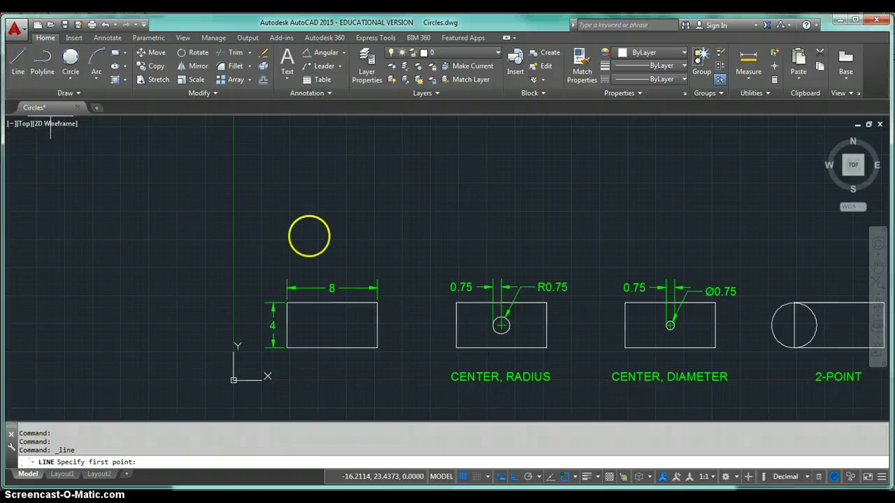
click(453, 238)
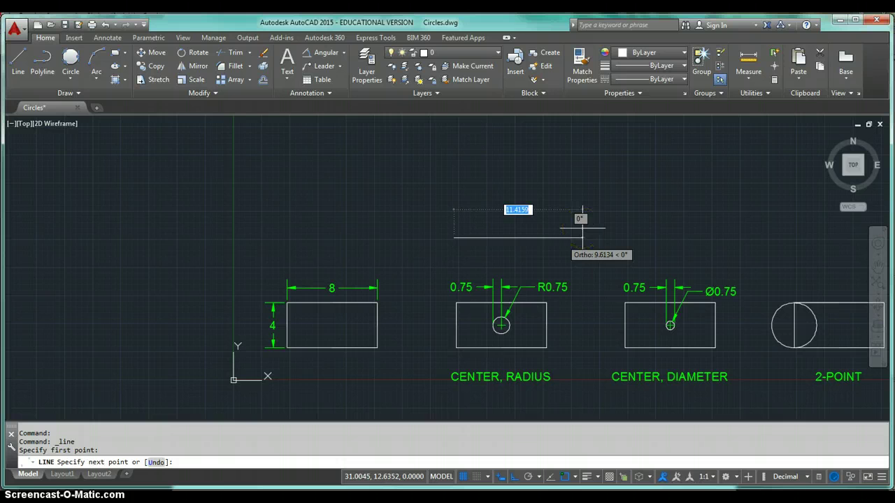
key(F8)
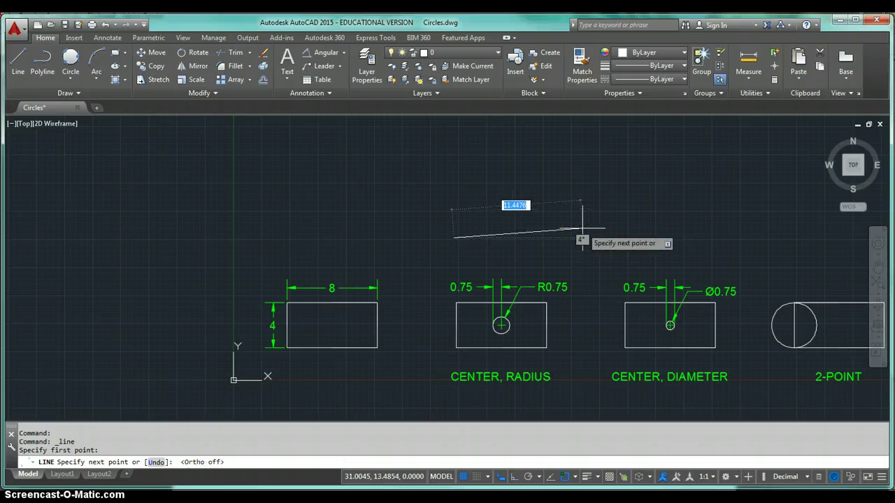
text(8)
key(Tab)
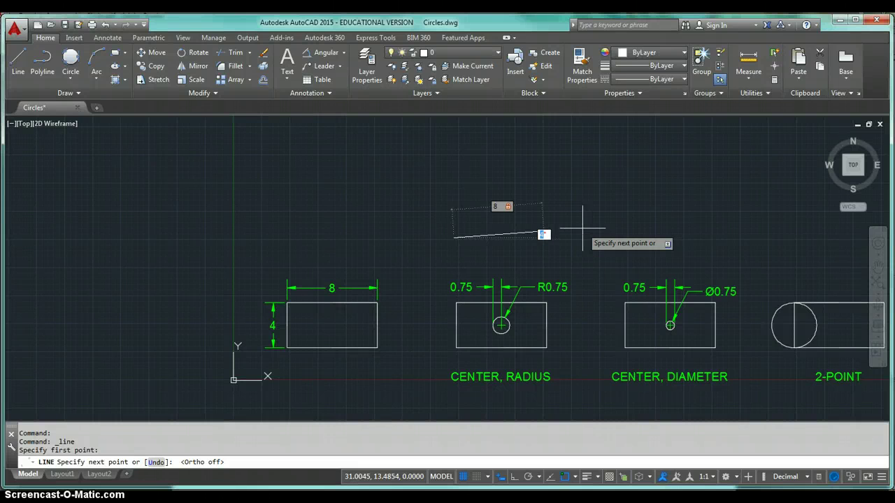
text(0)
key(Return)
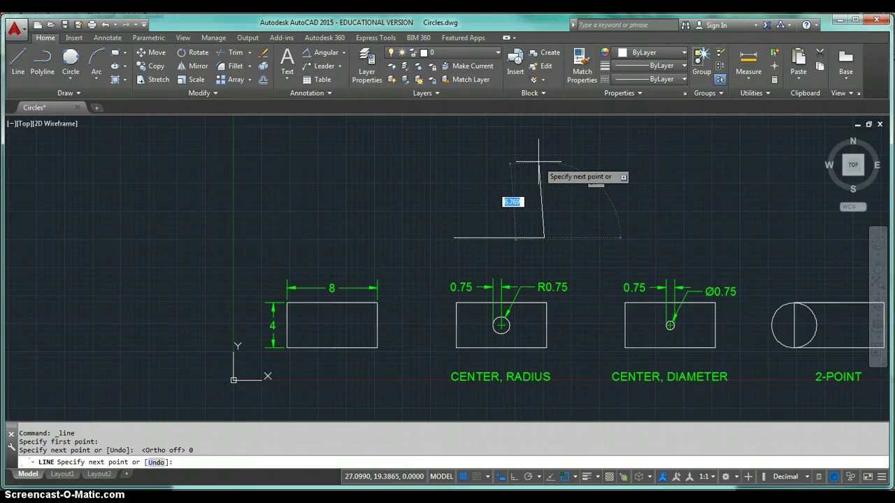
Continue the line with the rectangle's right side, 4 units long at 90°
text(4)
key(Tab)
text(90)
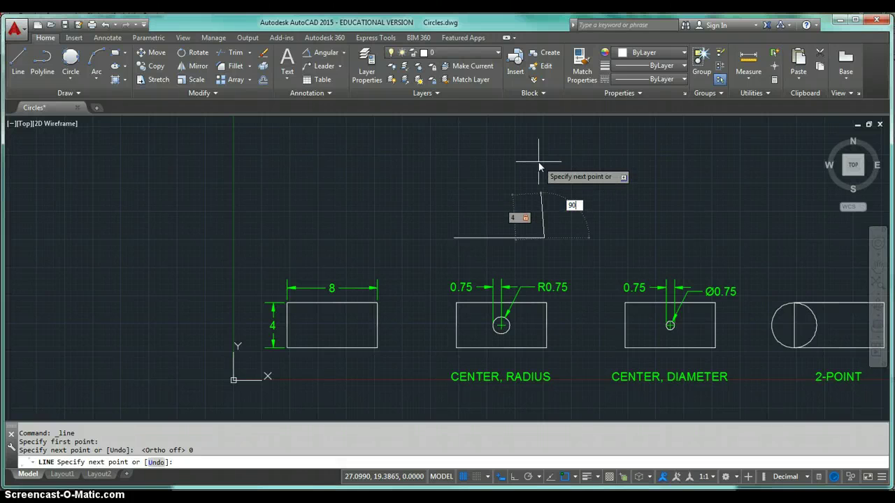
key(Return)
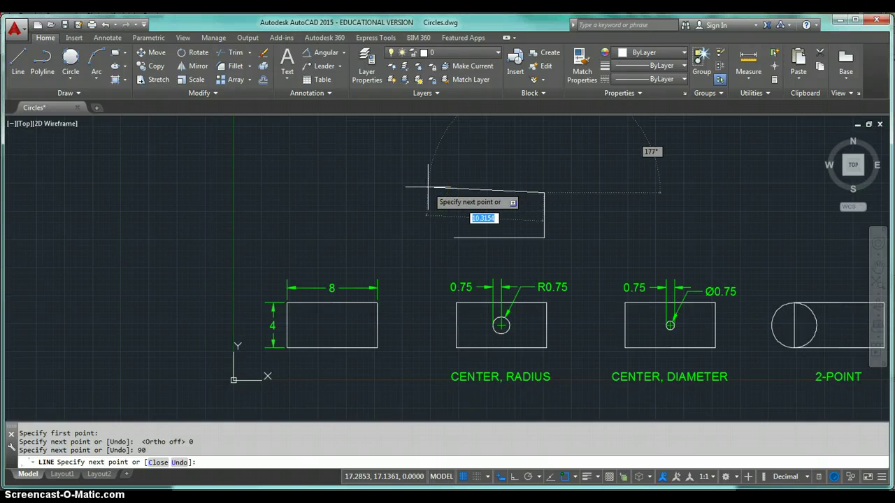
Draw the rectangle's top edge 8 units long at 180° and close the outline back to its start point
text(8)
key(Tab)
text(180)
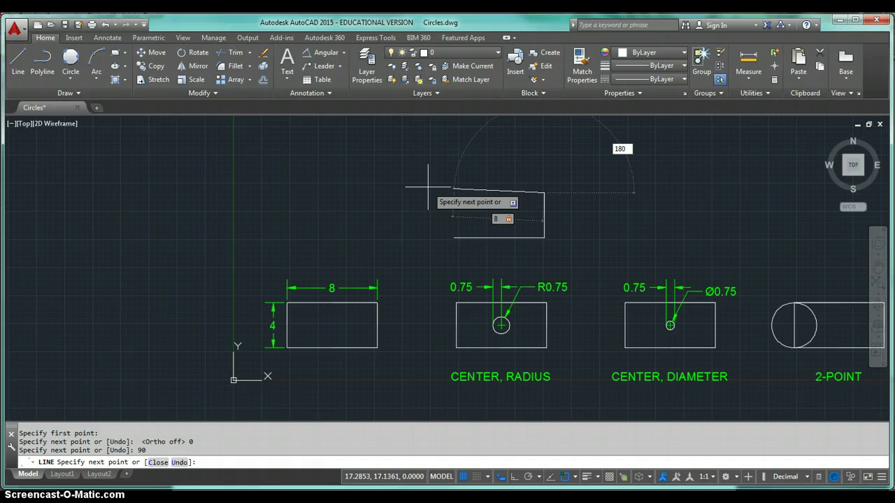
key(Return)
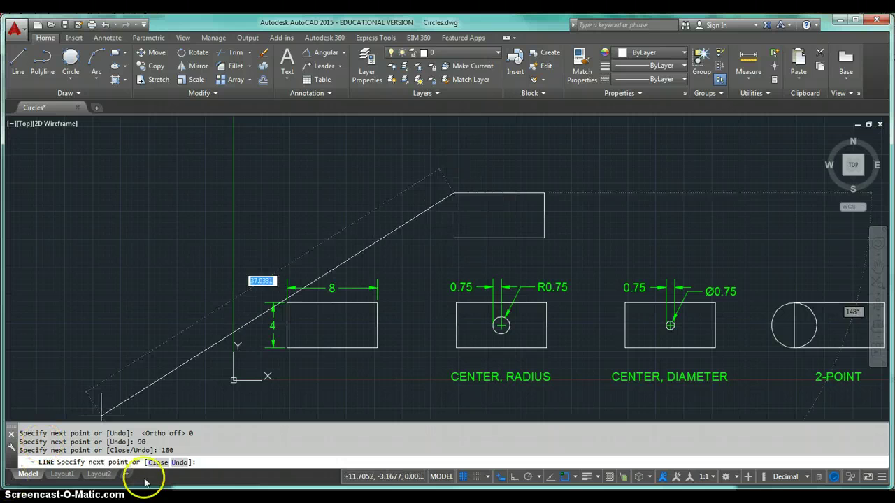
click(158, 462)
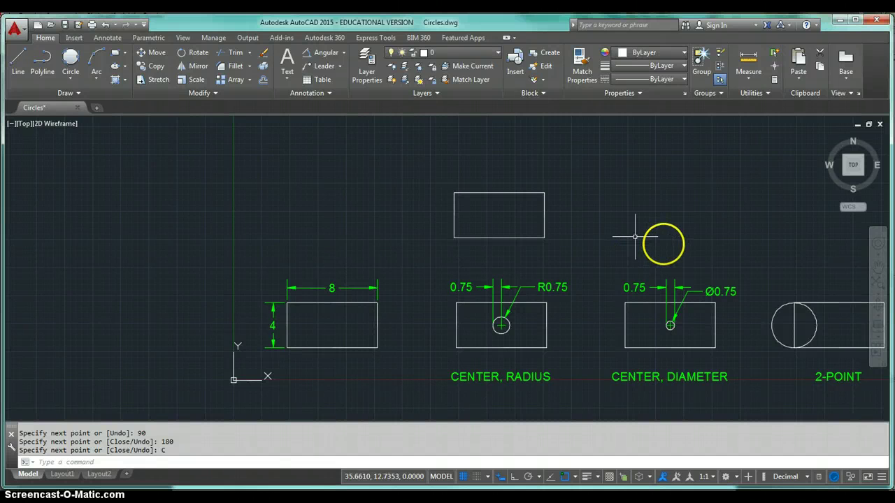
Turn off the grid display and set the annotation visibility variable ANNOALLVISIBLE to 0
scroll(669, 242, down, 2)
mouse_move(705, 234)
middle_down()
mouse_move(467, 248)
mouse_move(341, 244)
middle_up()
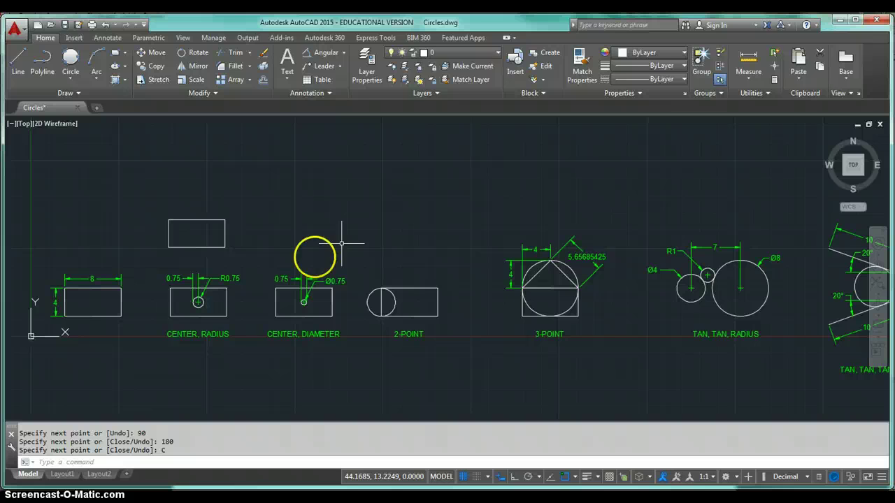
mouse_move(198, 336)
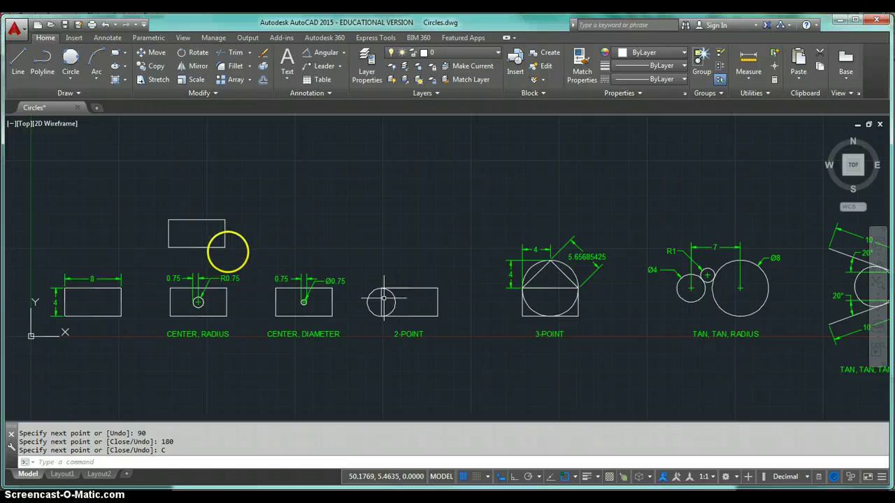
scroll(227, 251, up, 2)
middle_drag(227, 252, 393, 251)
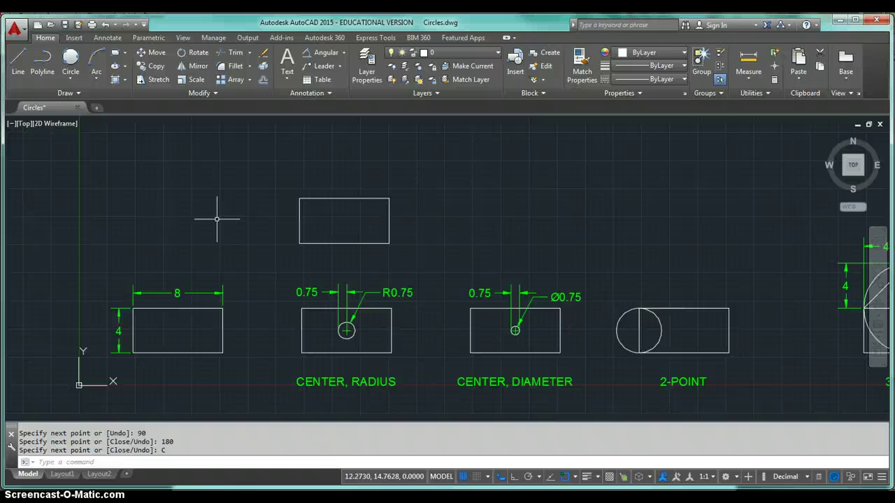
click(465, 477)
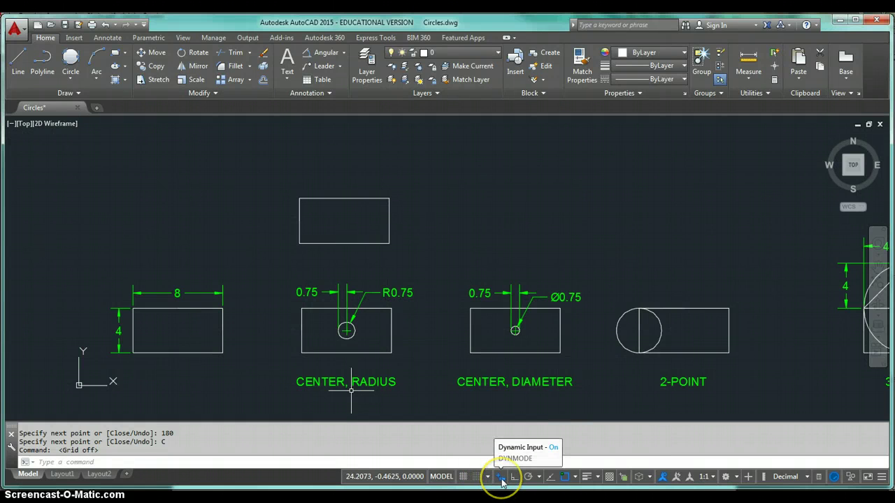
click(663, 477)
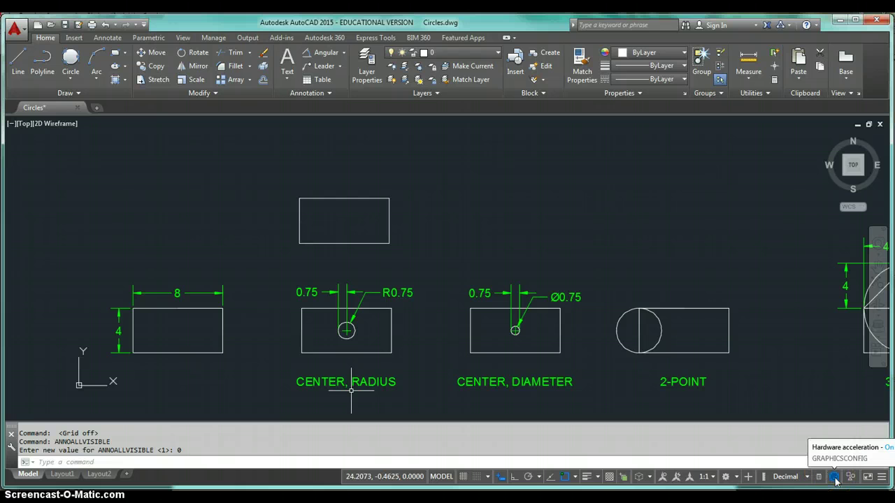
Review the running object snap modes in the Object Snap settings and accept them
click(575, 479)
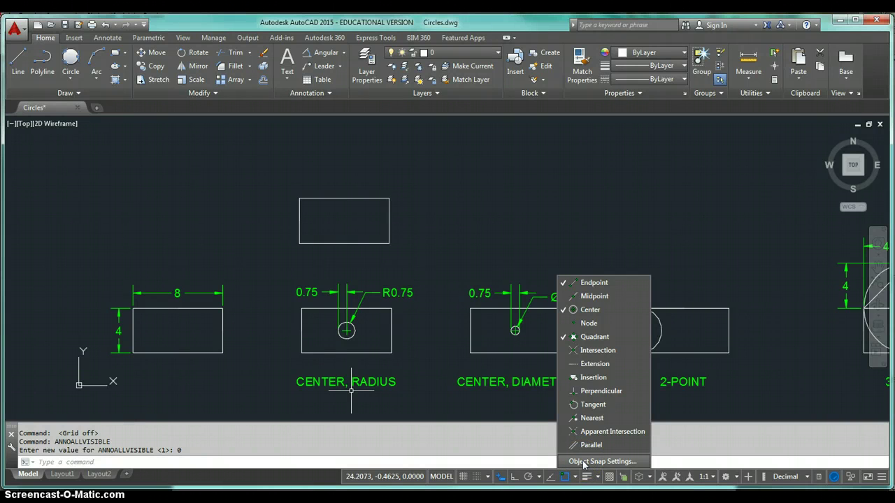
click(584, 462)
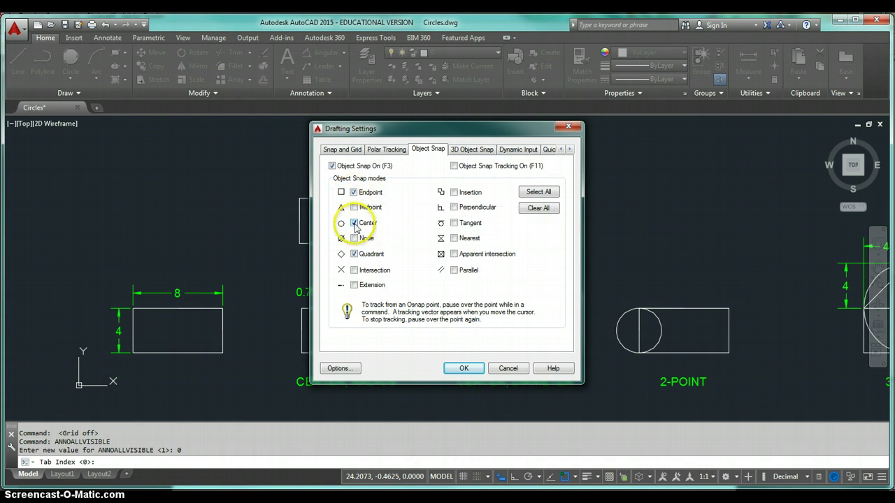
click(461, 368)
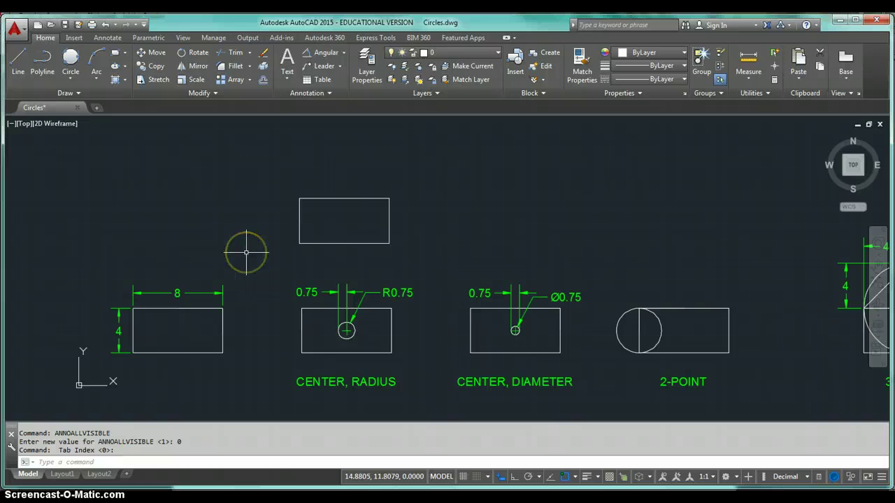
Draw a construction line from the new rectangle's lower-left corner, 4 units long at 0° along its bottom edge
text(l)
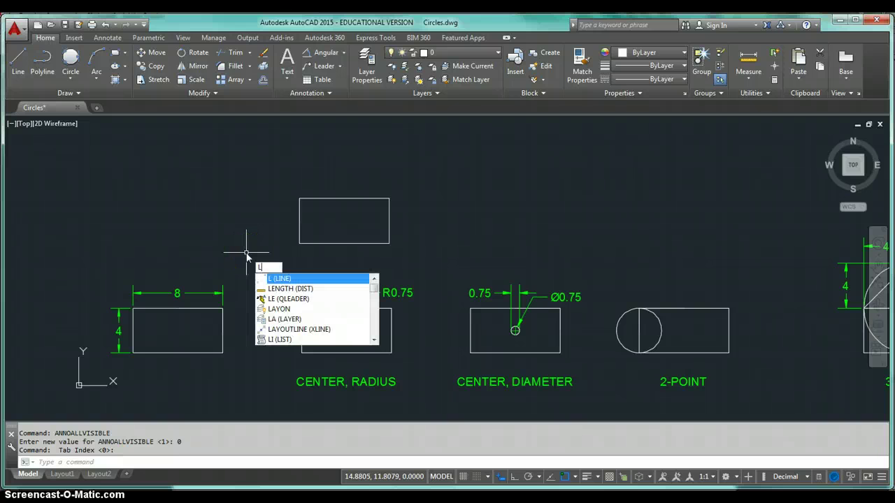
key(Escape)
text(l)
key(Return)
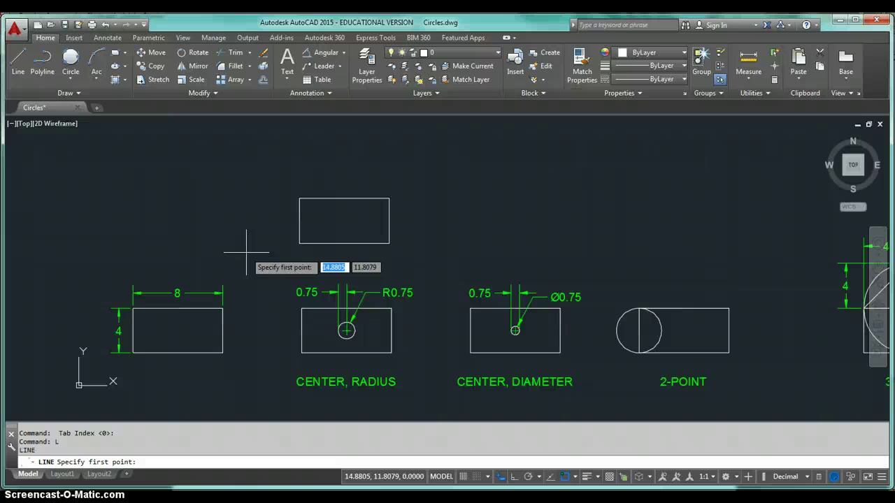
click(299, 243)
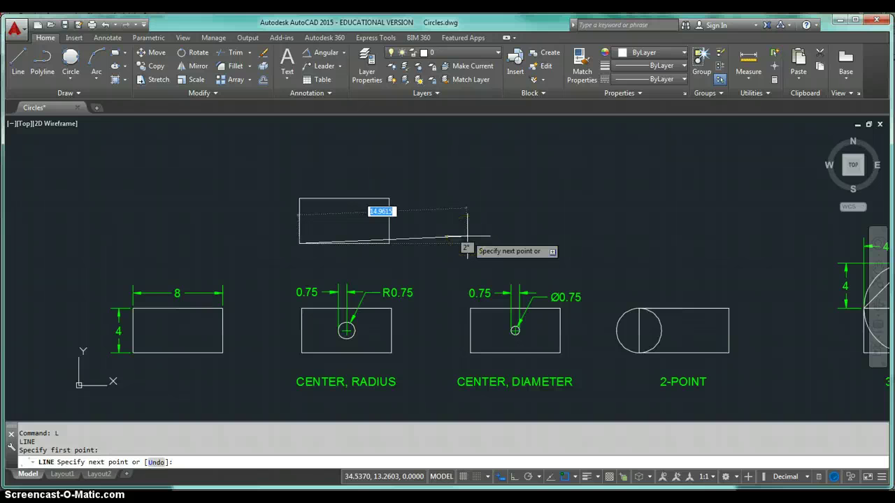
text(4)
key(Tab)
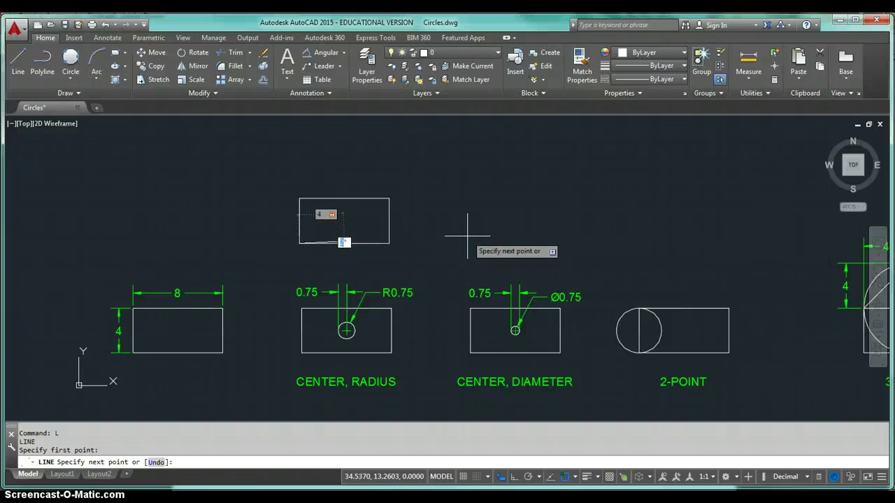
text(0)
key(Return)
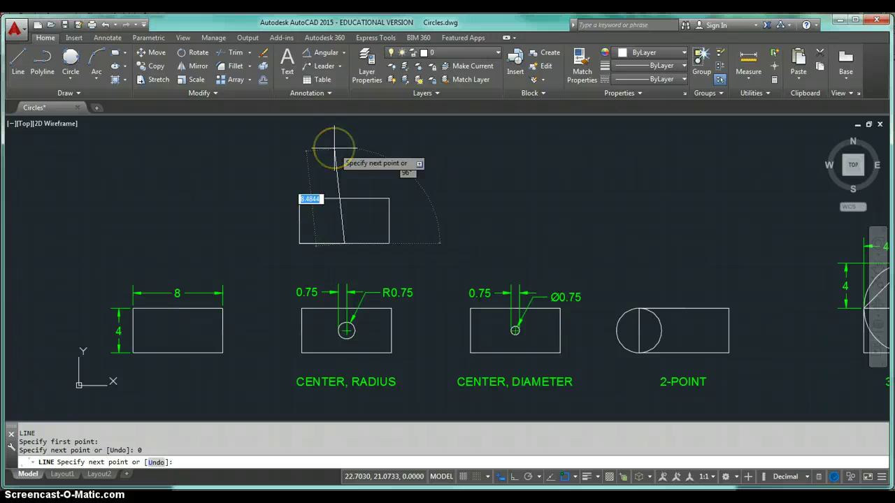
Continue the construction line 2 units at 90° to the rectangle's centre and end the Line command
text(2)
key(Tab)
text(90)
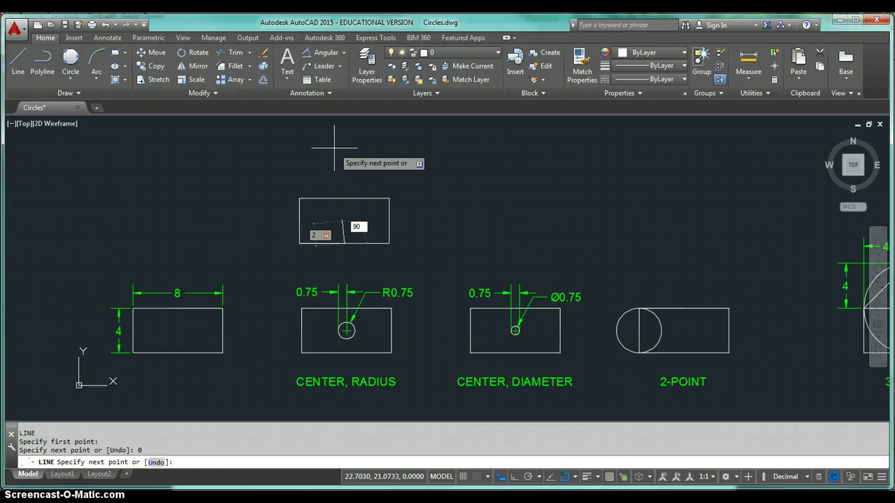
key(Return)
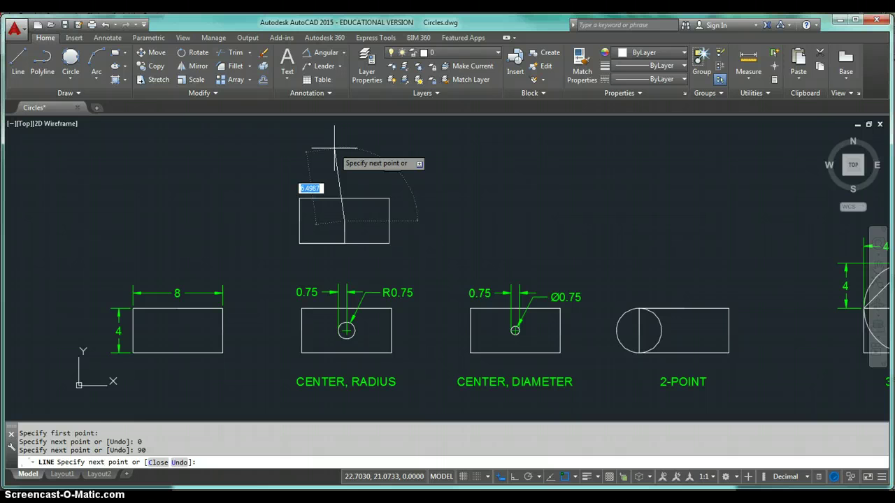
key(Return)
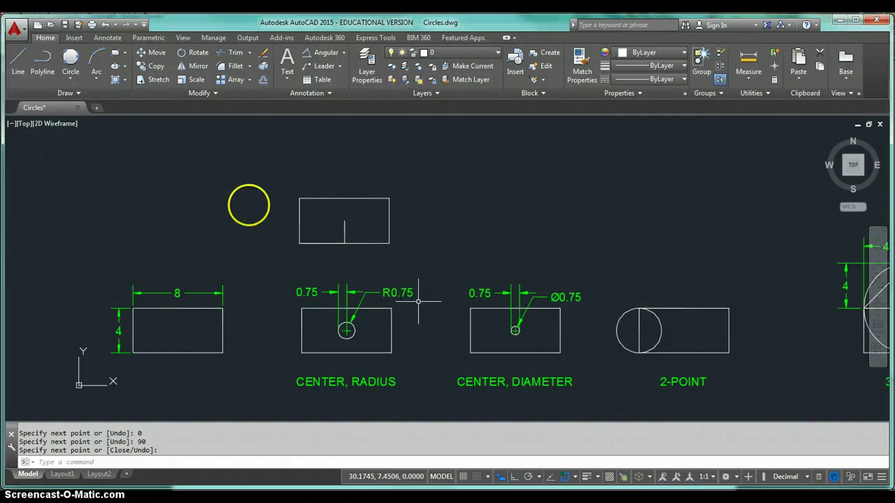
Draw a Center, Radius circle with a 0.75 radius, centred on the construction line's upper endpoint in the new rectangle
click(70, 79)
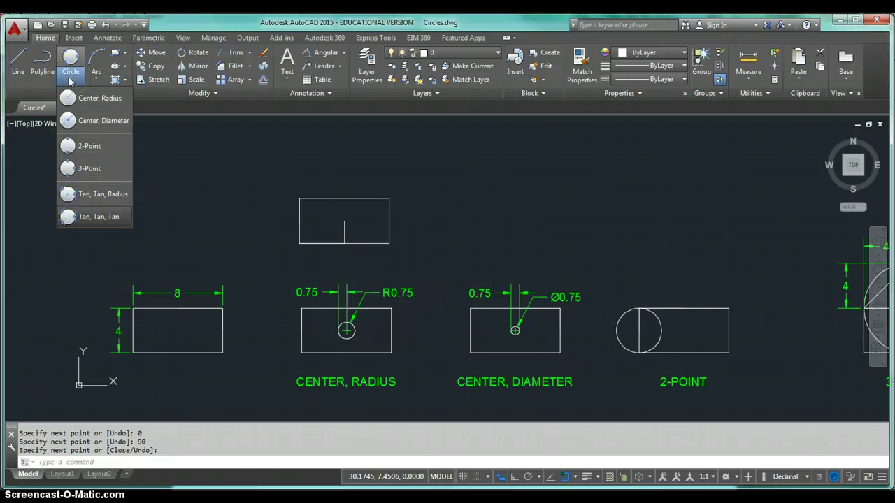
click(100, 98)
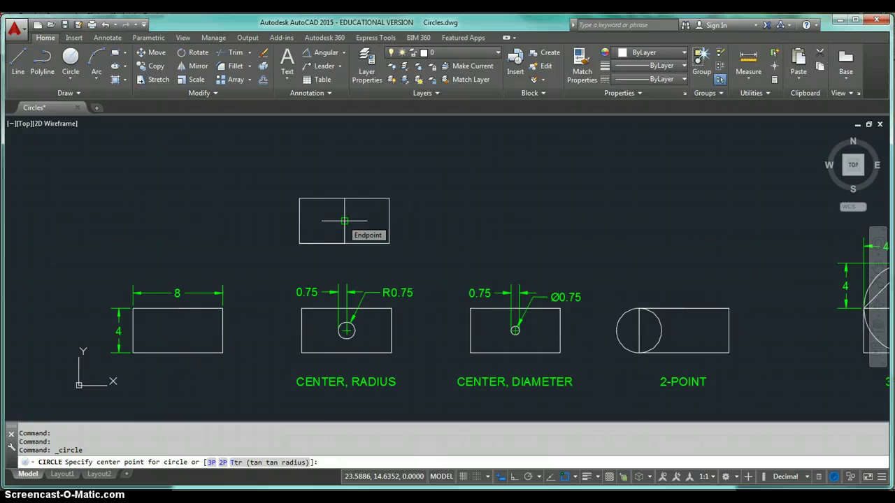
click(344, 221)
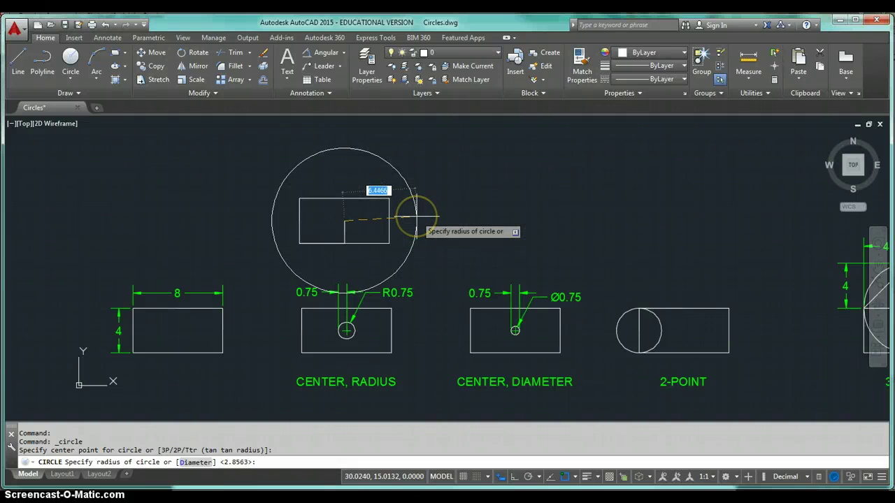
text(.75)
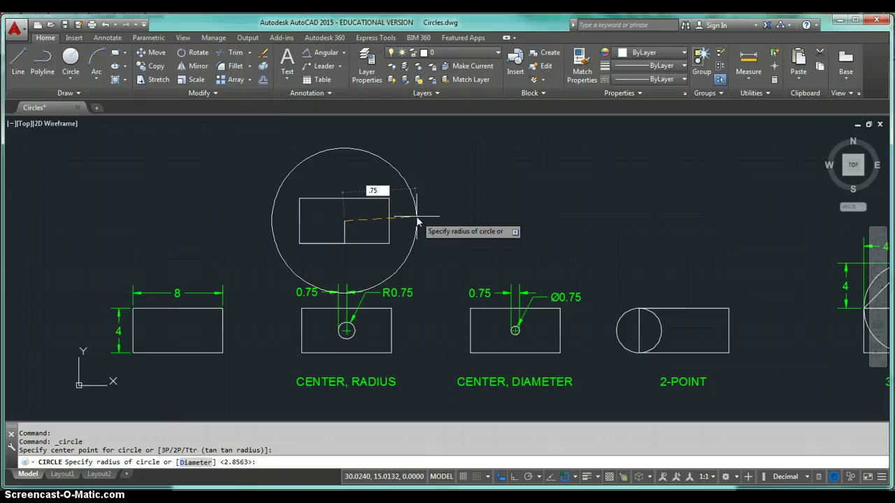
key(Return)
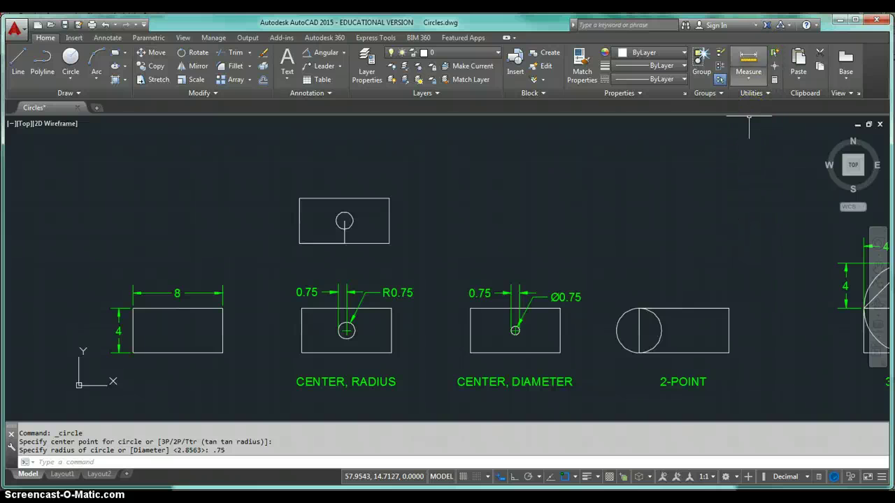
Measure the distance across the new circle between its left and right quadrants, and end the measurement
click(753, 82)
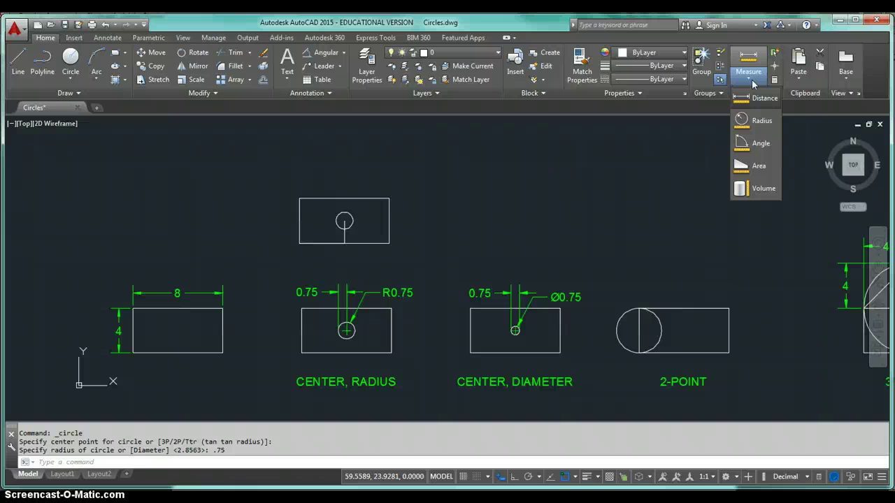
click(755, 99)
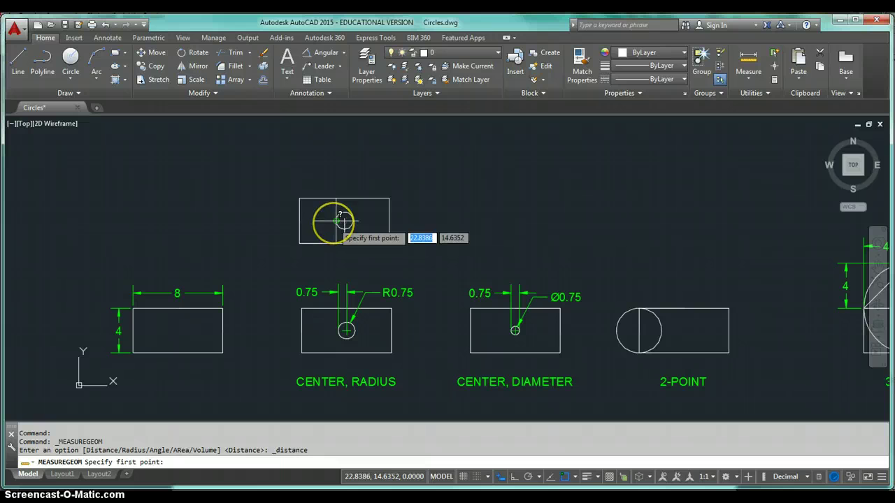
scroll(343, 220, up, 2)
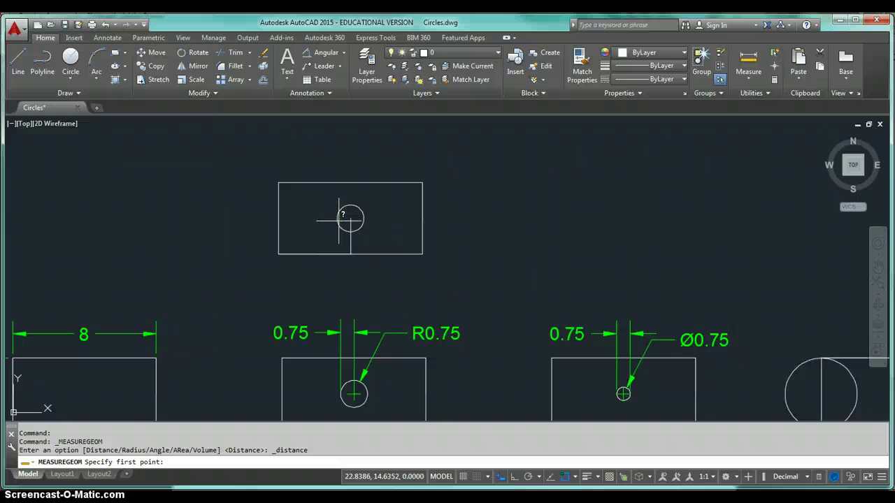
click(338, 219)
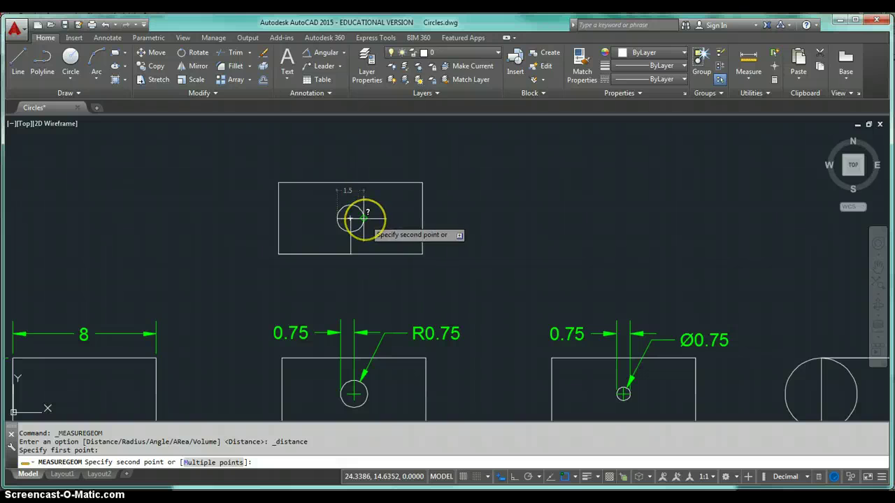
click(364, 219)
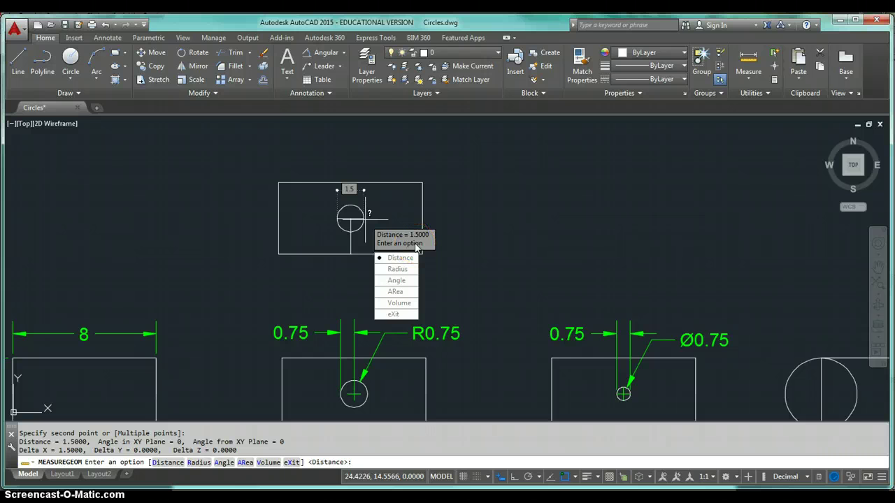
click(516, 248)
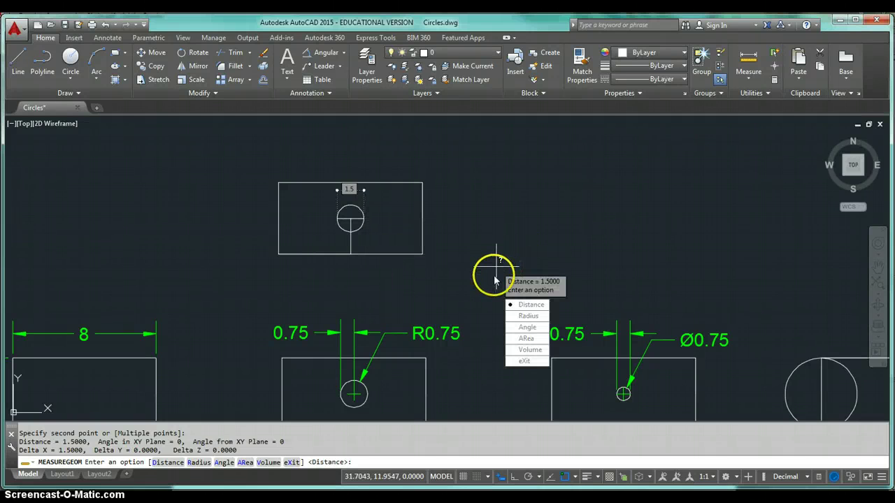
key(Escape)
Erase the 0.75 radius circle from the centre of the upper rectangle
scroll(520, 276, down, 2)
middle_drag(524, 279, 422, 259)
scroll(340, 216, up, 2)
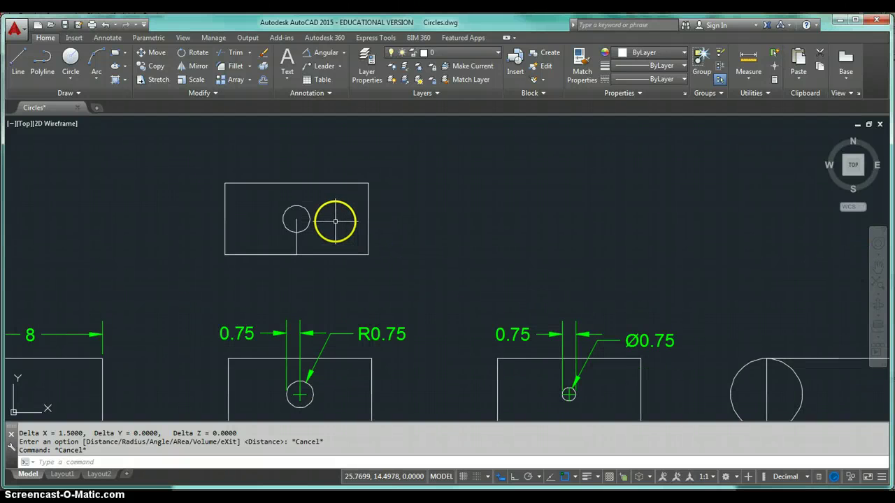
middle_drag(335, 220, 325, 208)
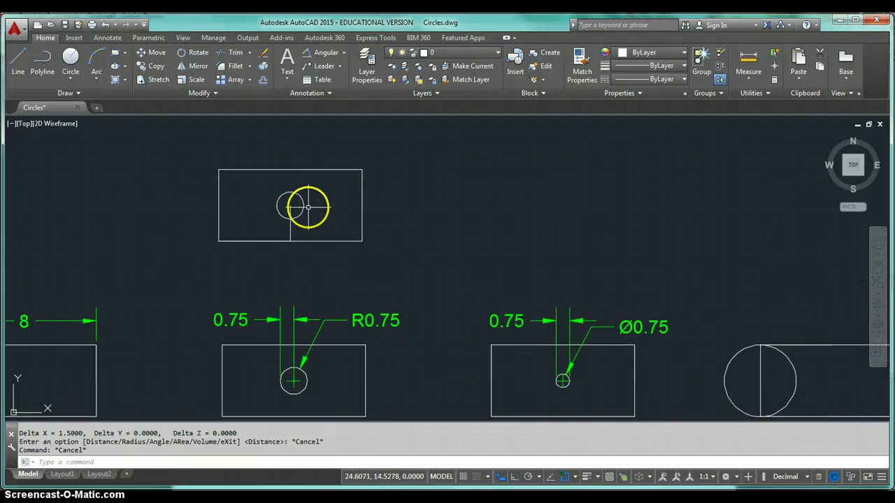
mouse_move(302, 208)
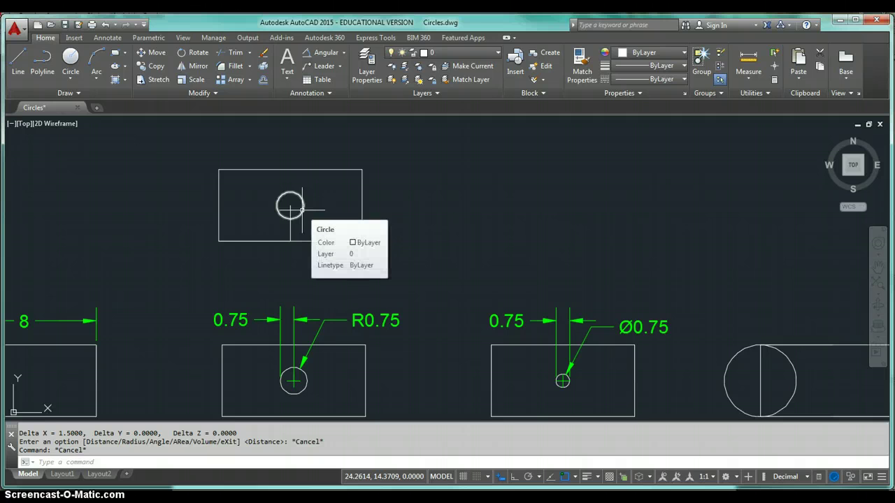
click(302, 209)
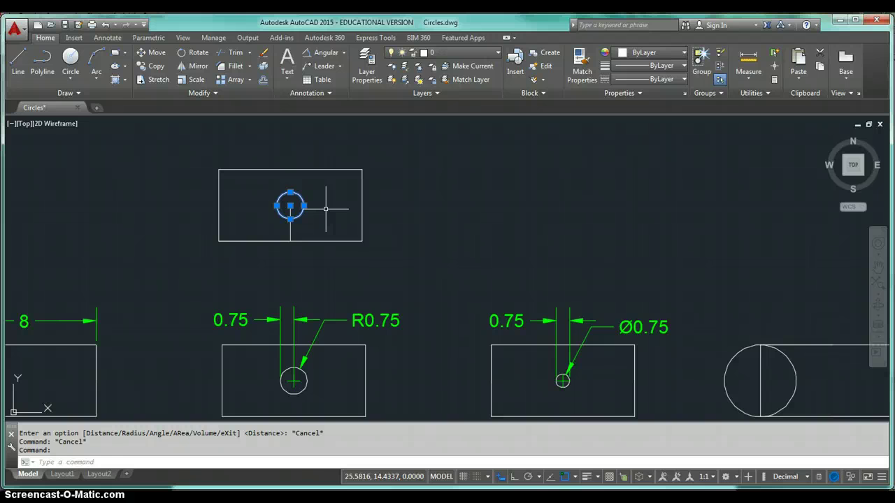
key(Delete)
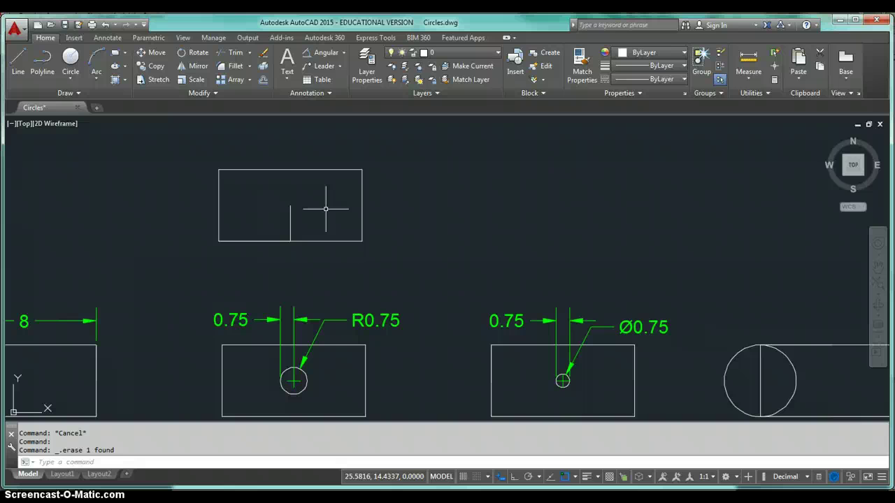
Draw a Center, Diameter circle with a 0.75 diameter, centred on the construction line's upper endpoint
click(70, 74)
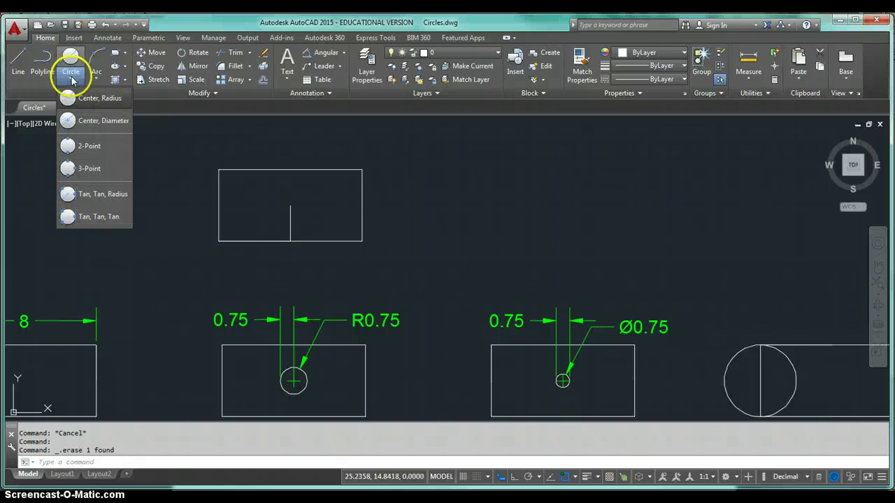
click(88, 122)
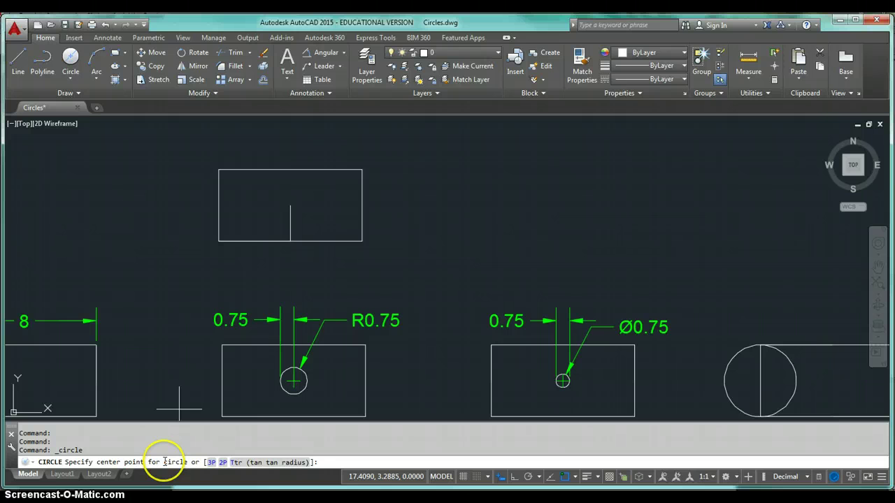
click(290, 206)
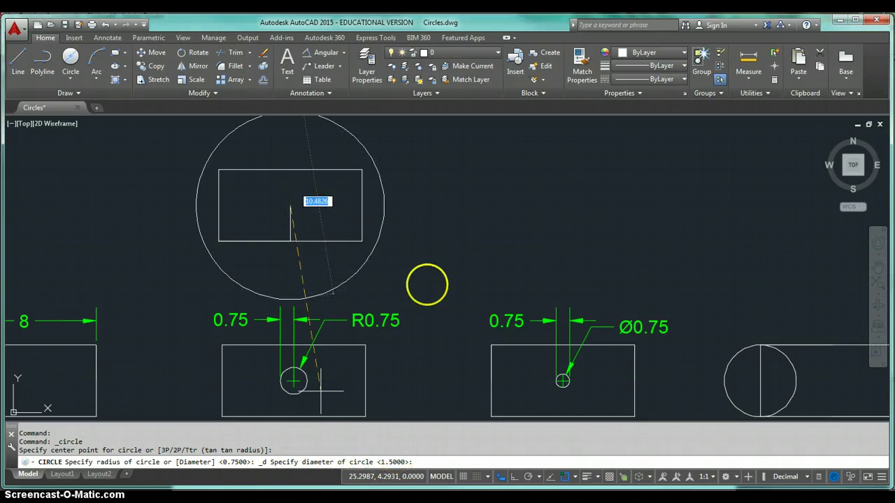
text(.75)
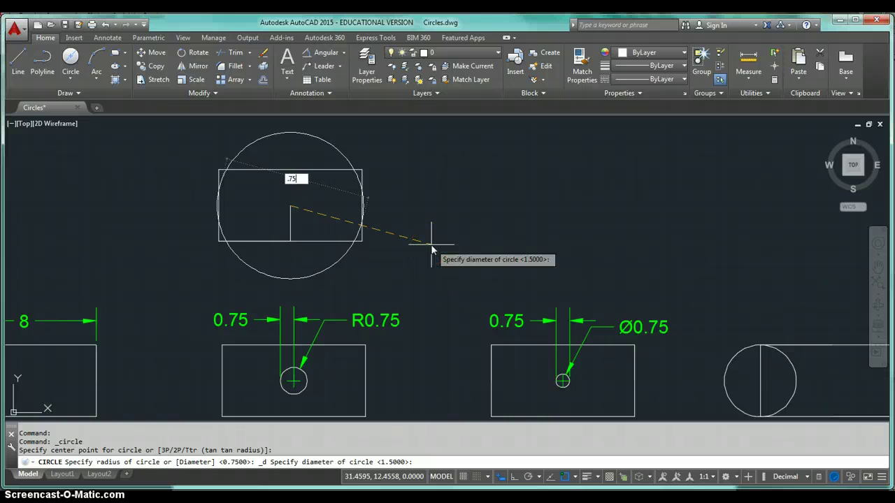
key(Return)
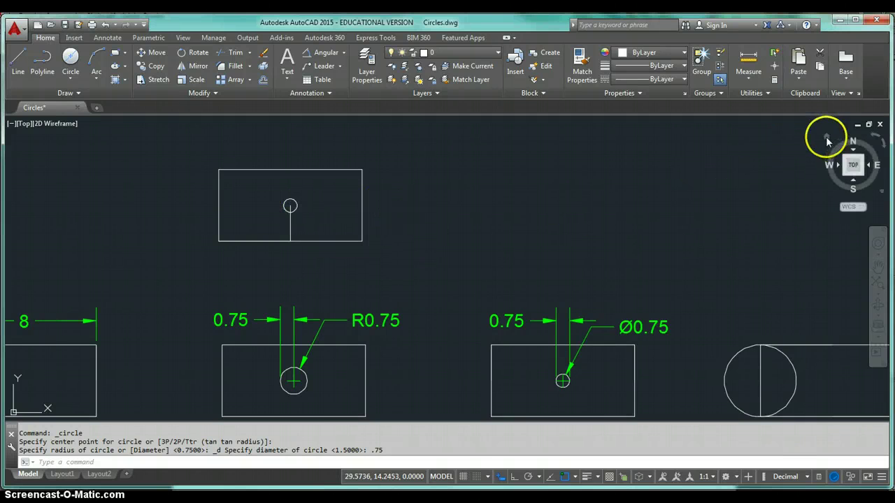
Measure the small circle's diameter between its opposite horizontal quadrants, and exit the distance measurement
click(750, 74)
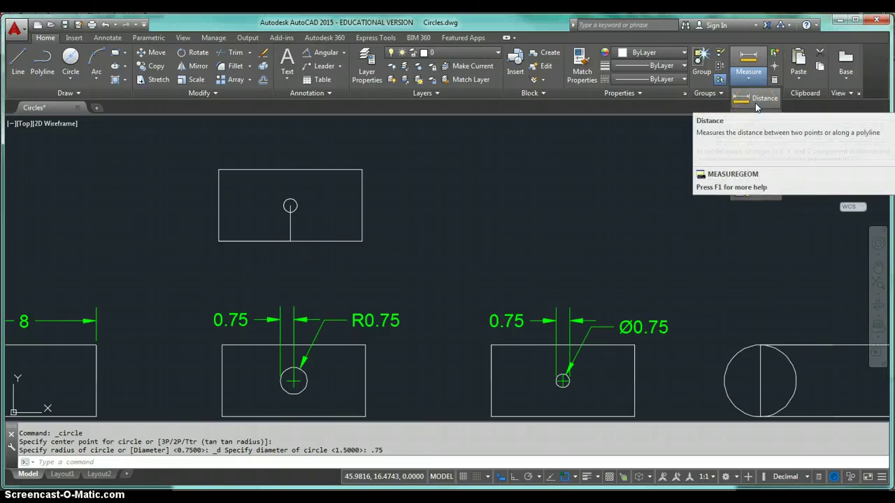
click(756, 103)
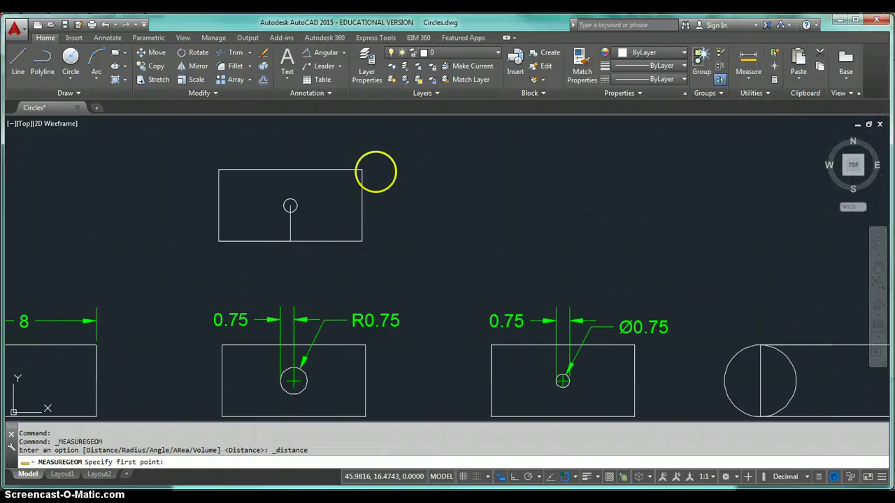
click(292, 206)
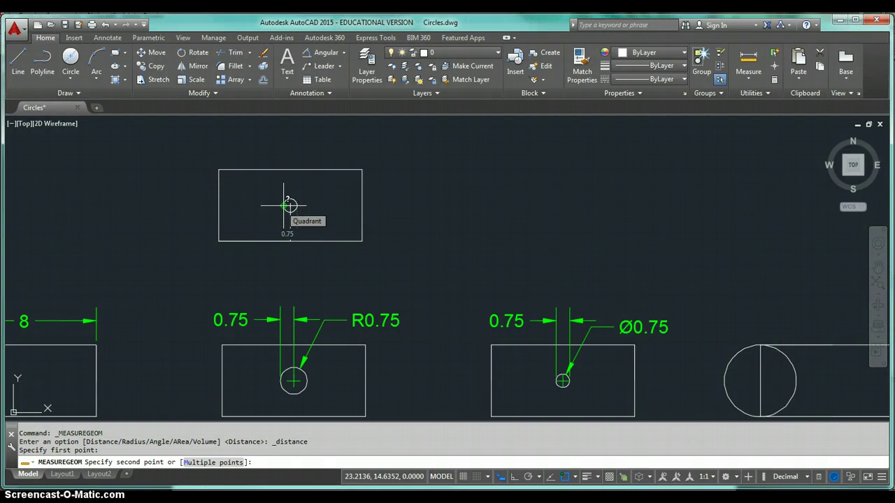
click(289, 205)
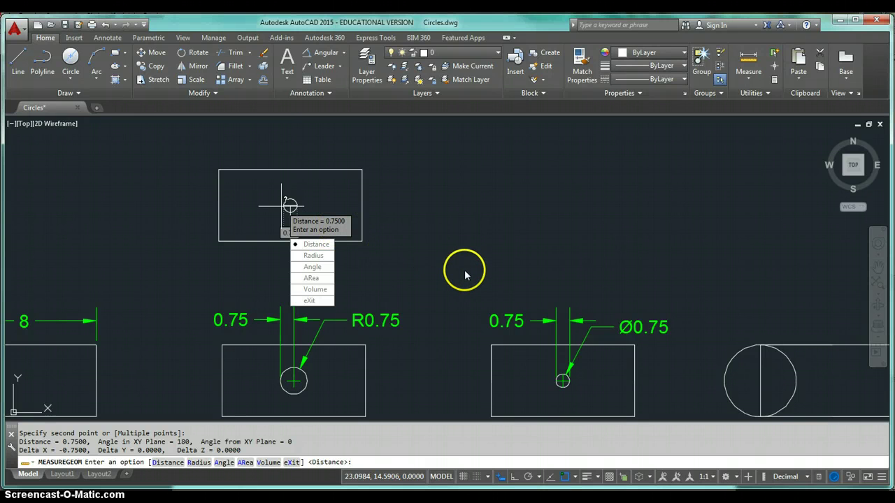
key(Return)
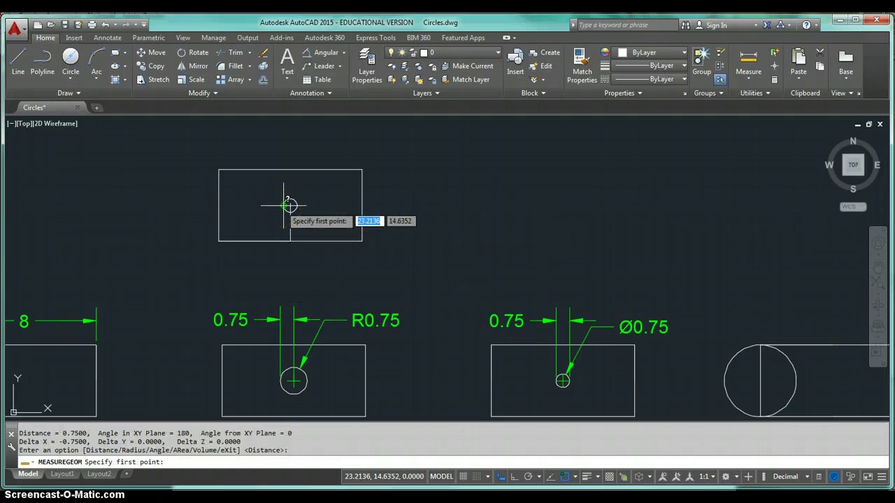
click(283, 205)
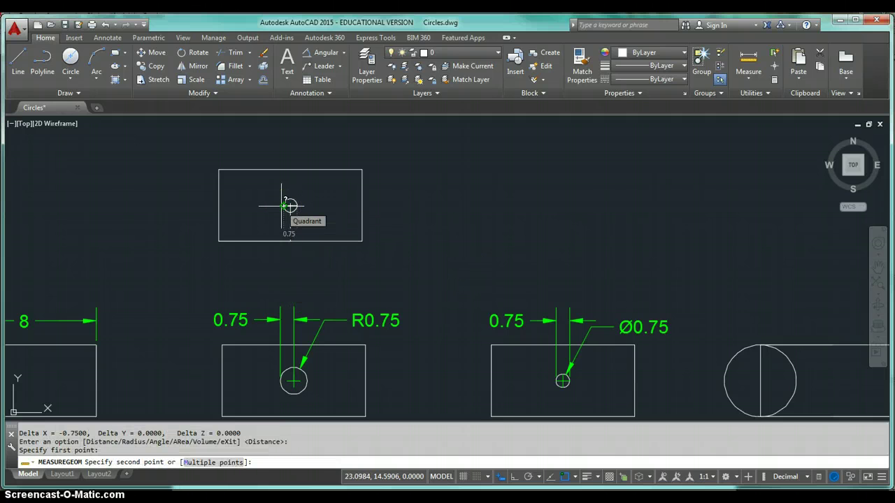
key(Escape)
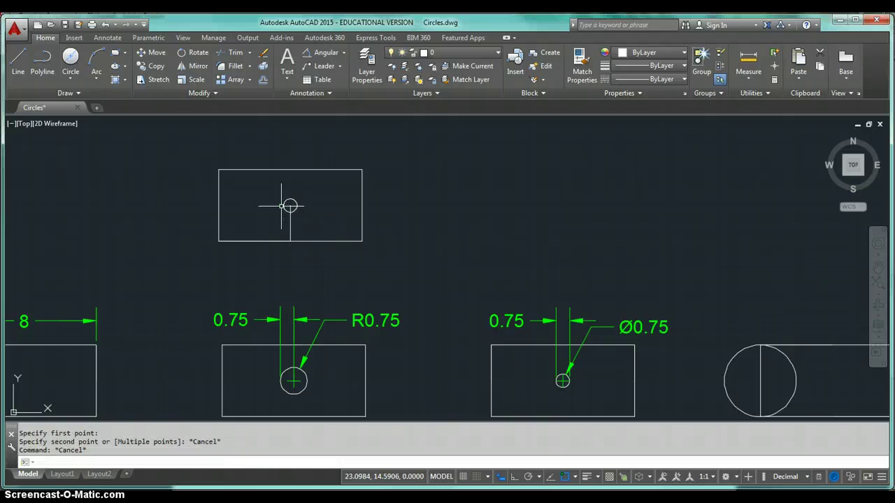
key(Escape)
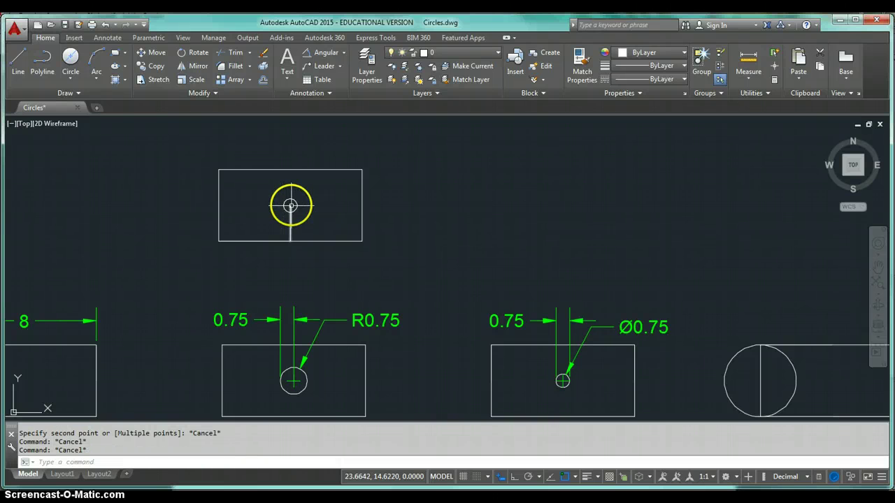
Erase the 0.75 diameter circle from the centre of the upper rectangle
scroll(413, 245, down, 4)
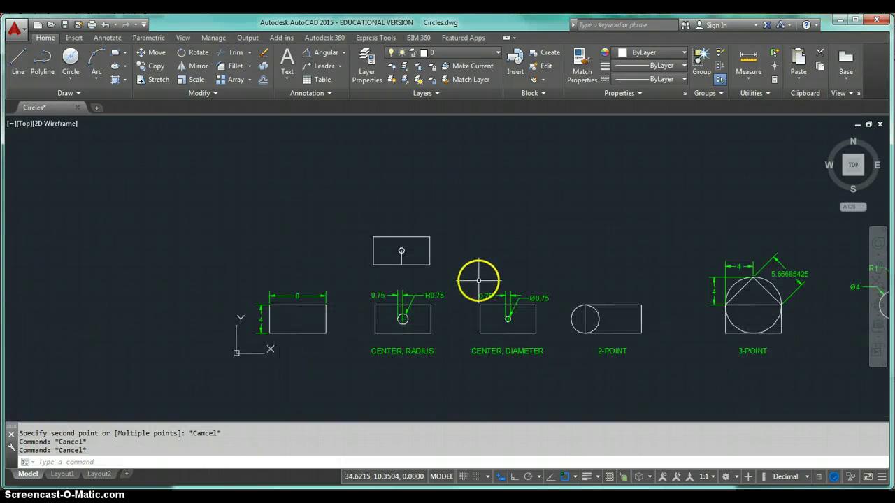
middle_drag(477, 278, 391, 272)
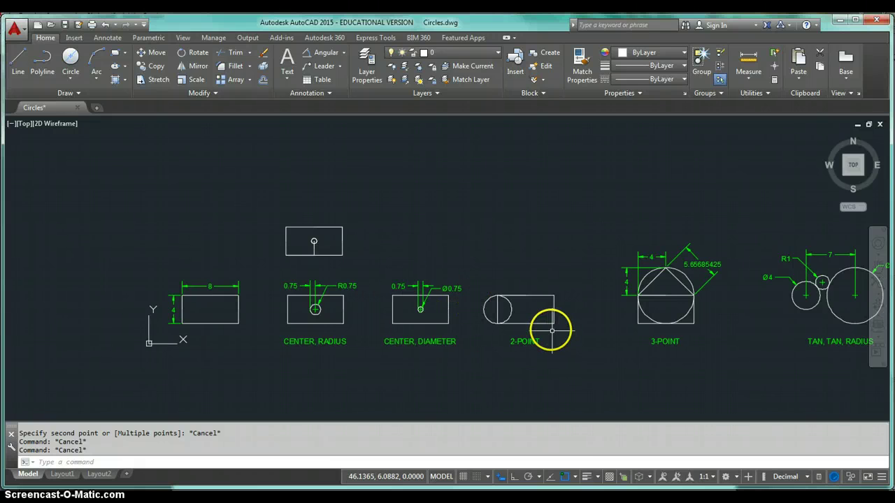
scroll(549, 327, up, 2)
middle_drag(343, 287, 381, 284)
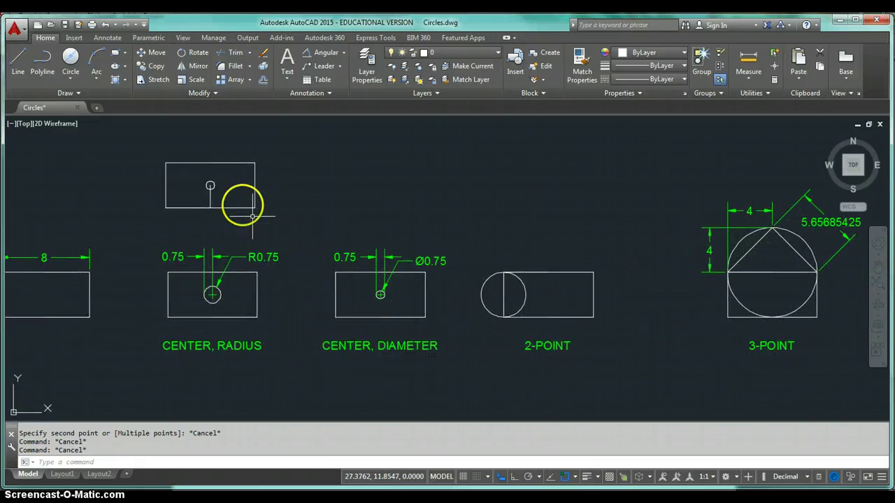
click(210, 184)
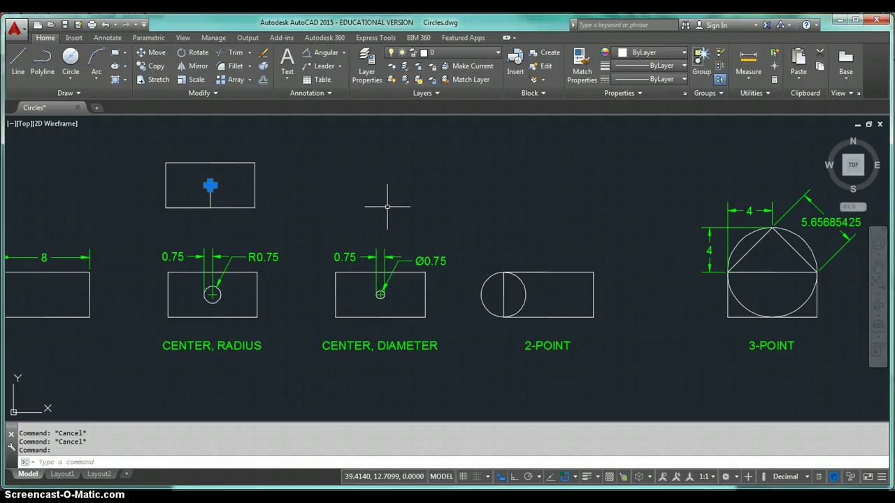
key(Delete)
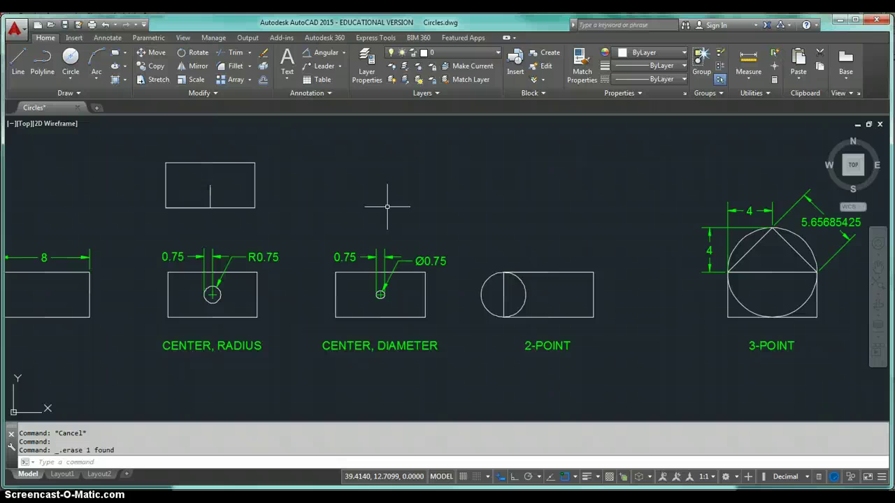
Erase the two construction lines along the lower edge and centre of the upper rectangle
click(149, 174)
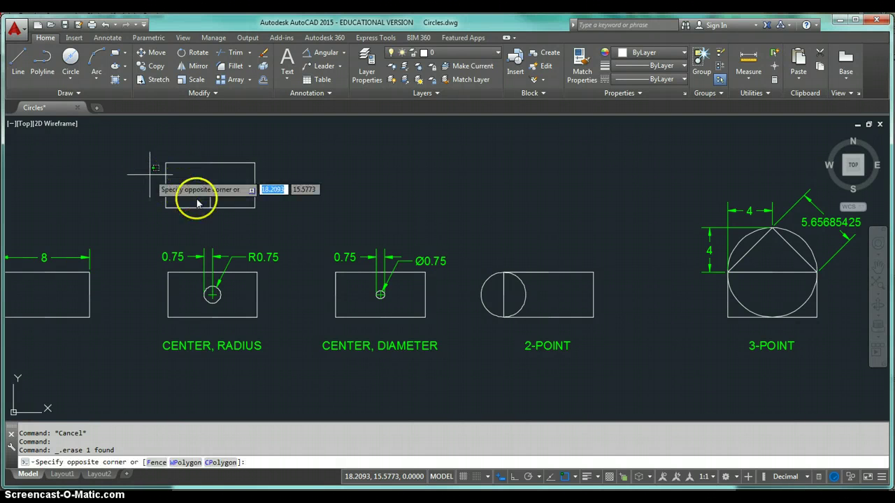
click(233, 218)
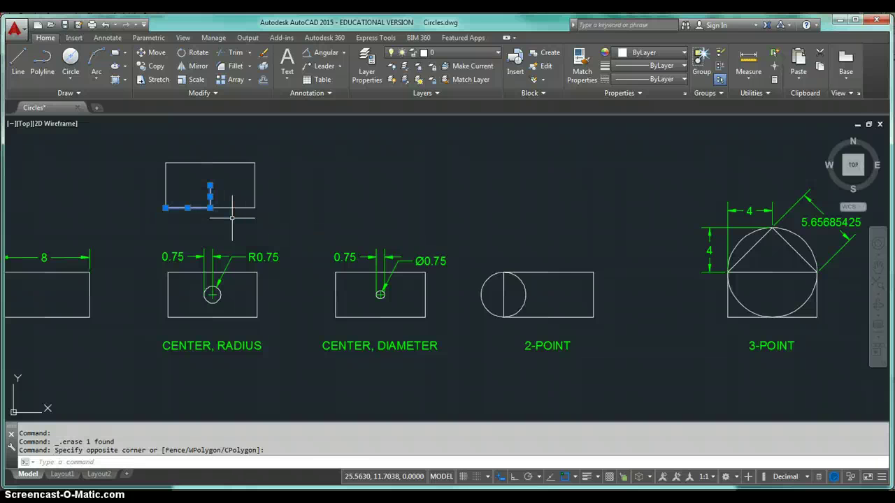
key(Delete)
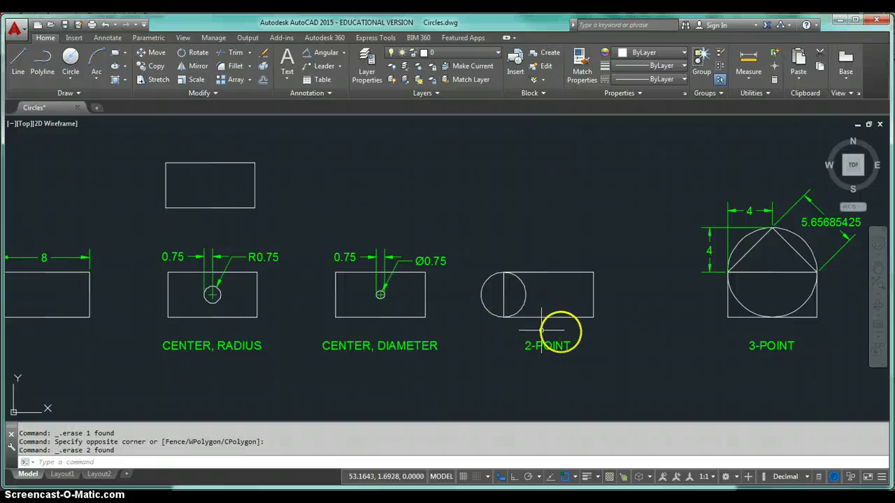
Draw a 2-Point circle whose diameter runs between the upper-left and lower-left corners of the upper rectangle
click(69, 78)
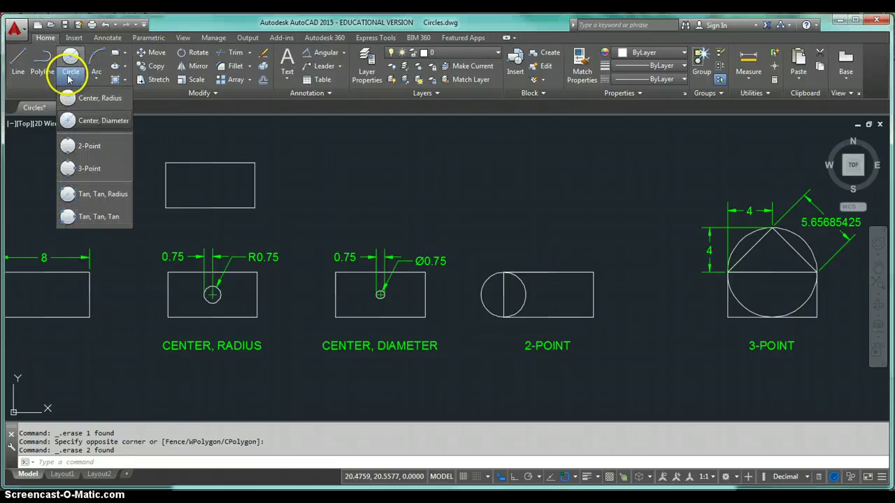
click(86, 146)
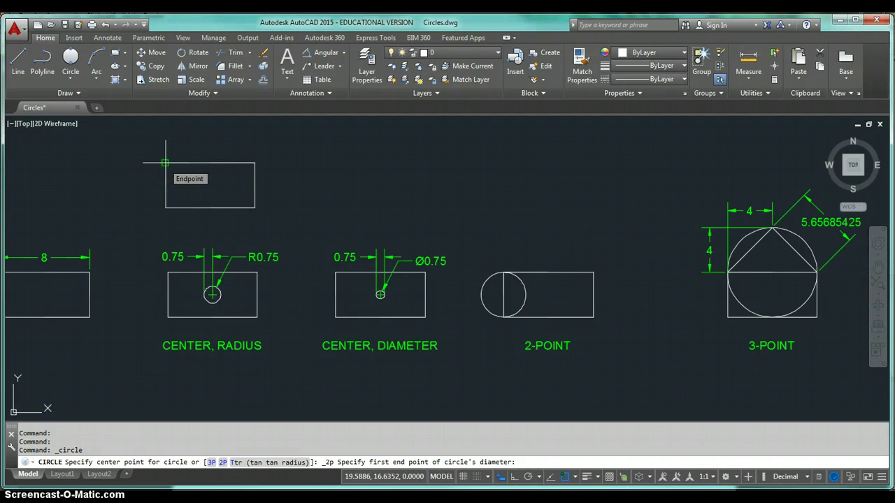
click(165, 163)
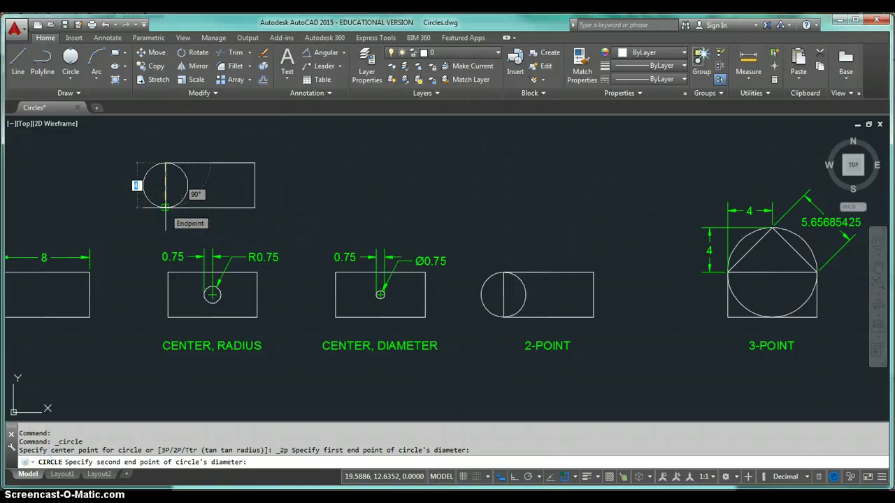
click(165, 208)
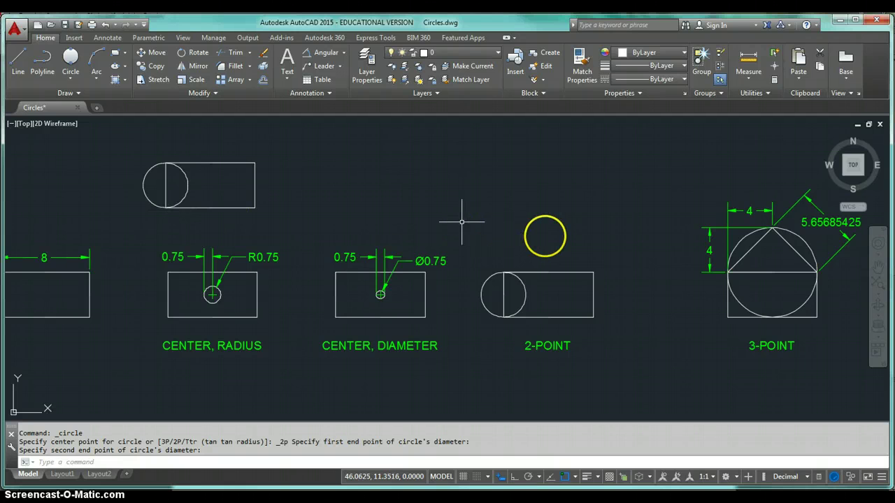
Erase the 2-Point circle from the left edge of the upper rectangle
mouse_move(553, 242)
middle_down()
mouse_move(511, 247)
mouse_move(553, 256)
middle_up()
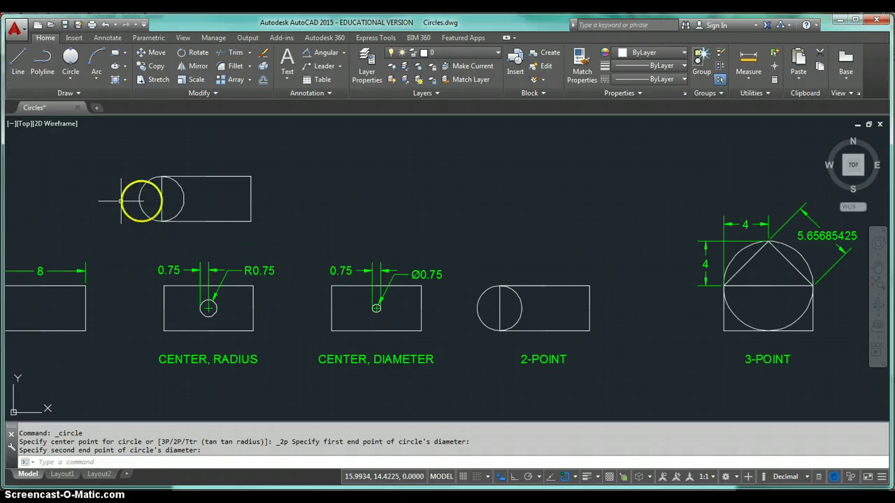
click(154, 214)
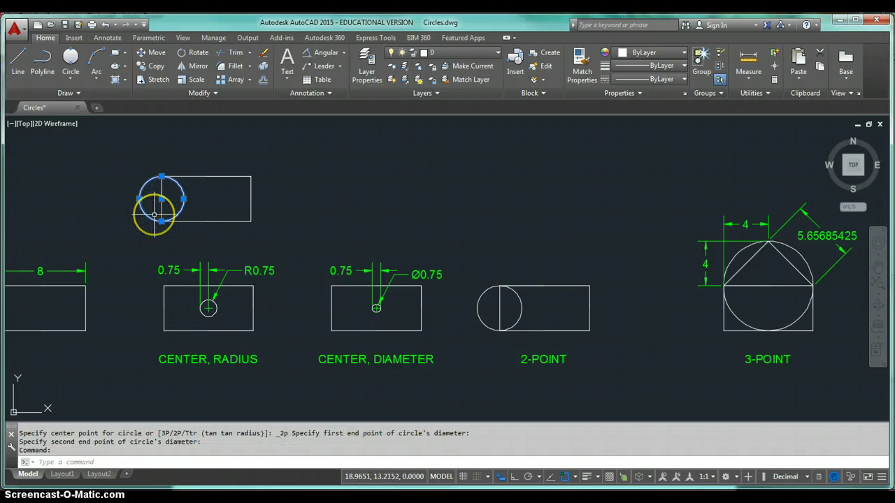
key(Delete)
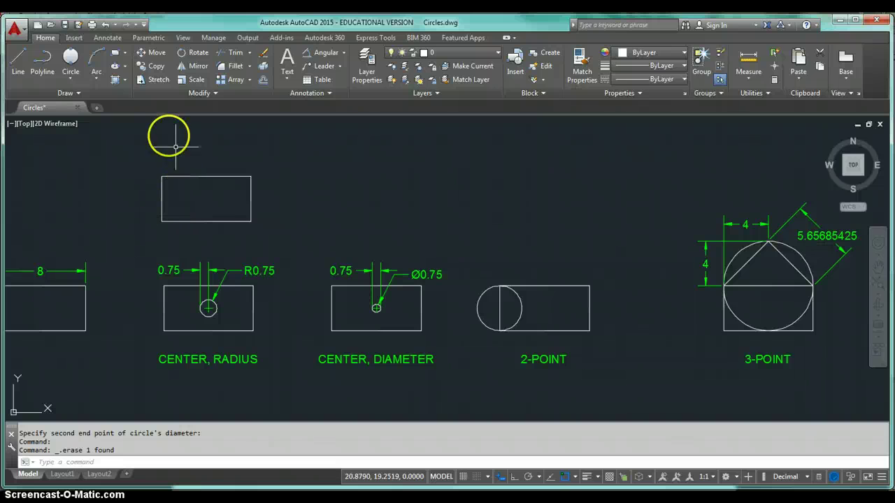
Draw connected lines from the upper rectangle's upper-left corner, 4 units at 0° followed by 4 units at 90°
click(19, 75)
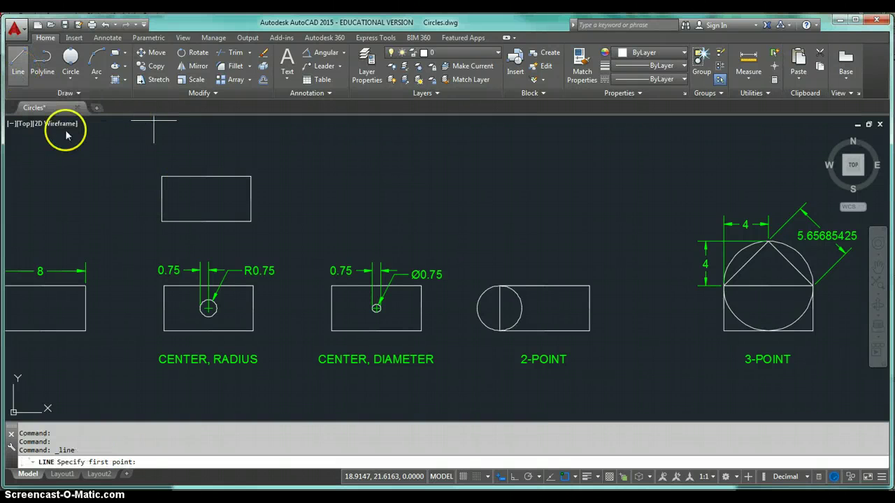
click(162, 177)
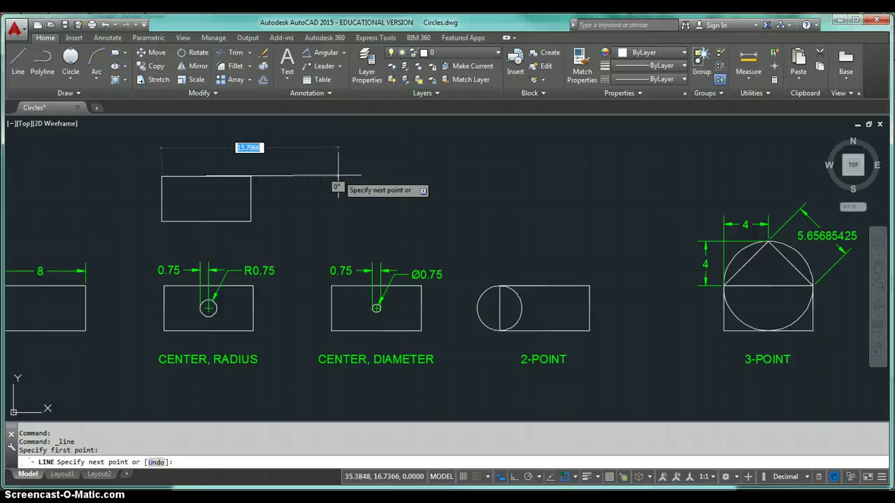
text(4)
key(Tab)
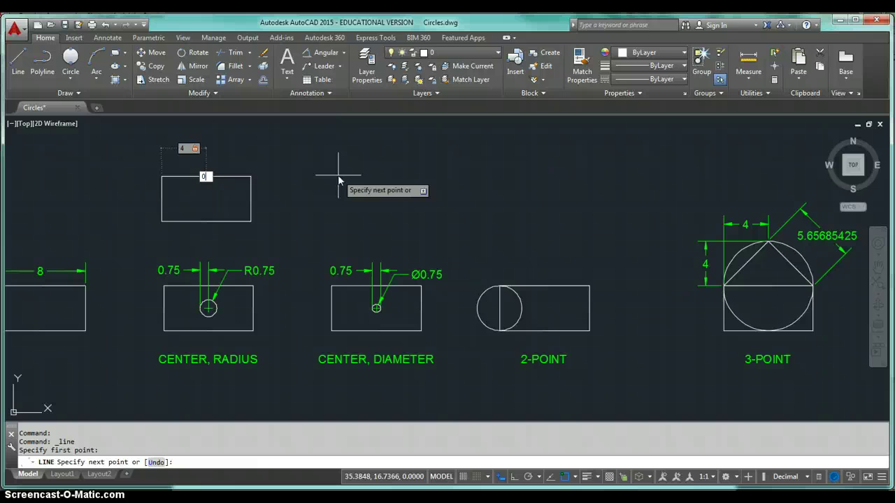
text(0)
key(Return)
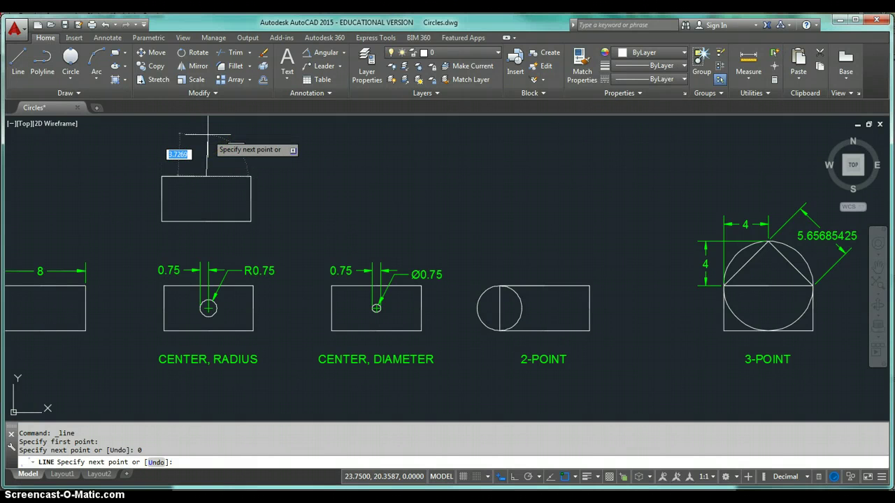
text(4)
key(Tab)
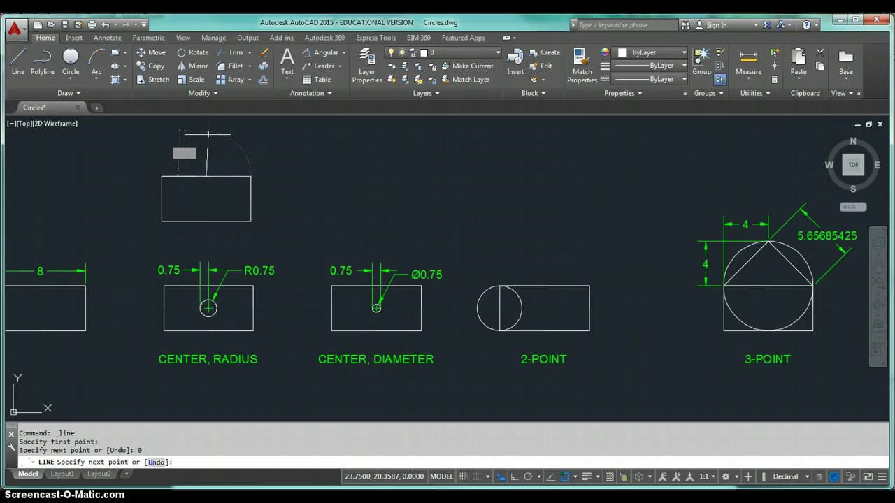
text(90)
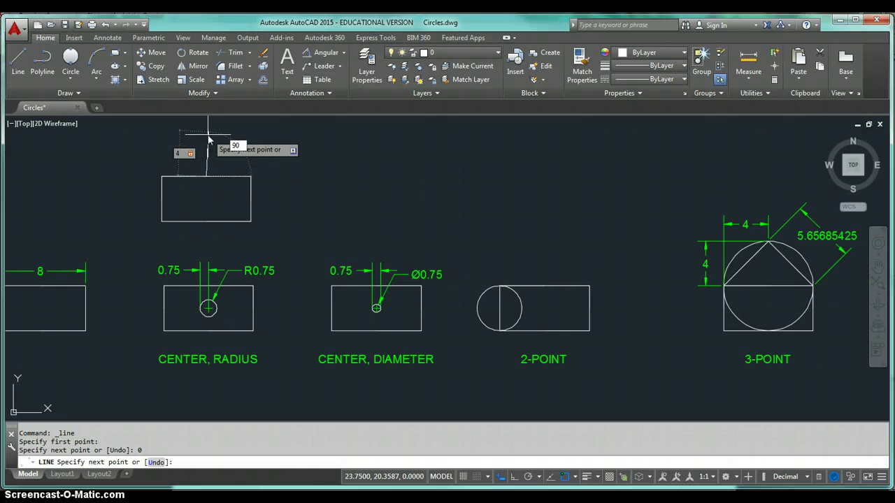
key(Return)
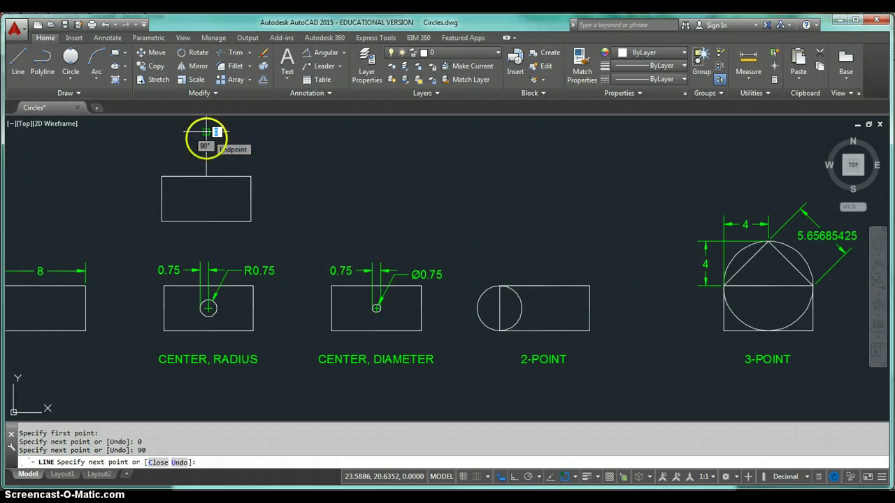
Draw sloped lines joining the vertical line's upper endpoint to the rectangle's upper-left and upper-right corners
click(161, 175)
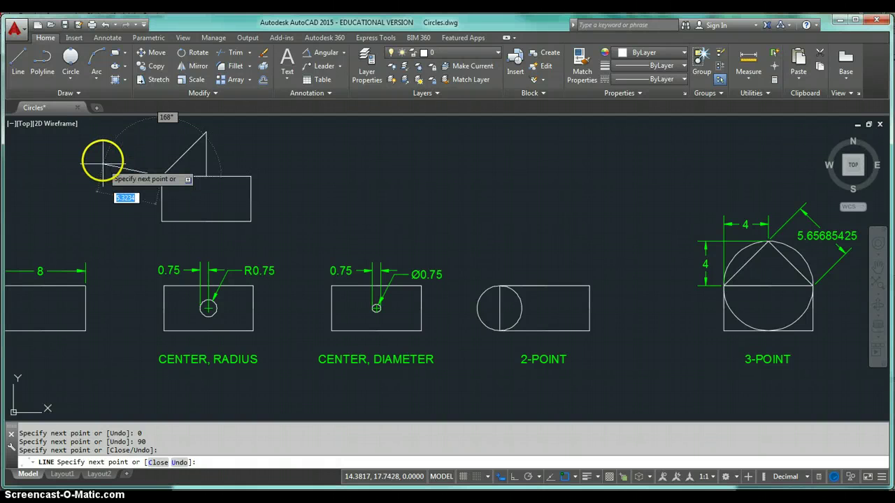
key(Return)
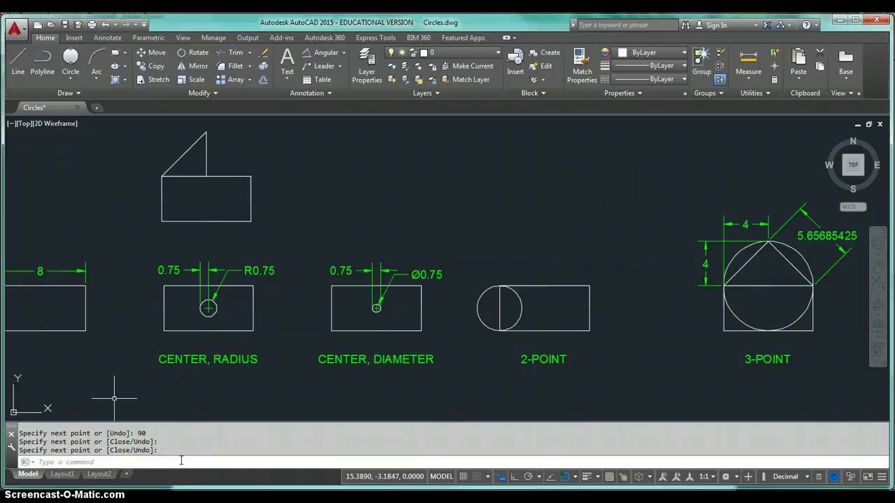
key(Return)
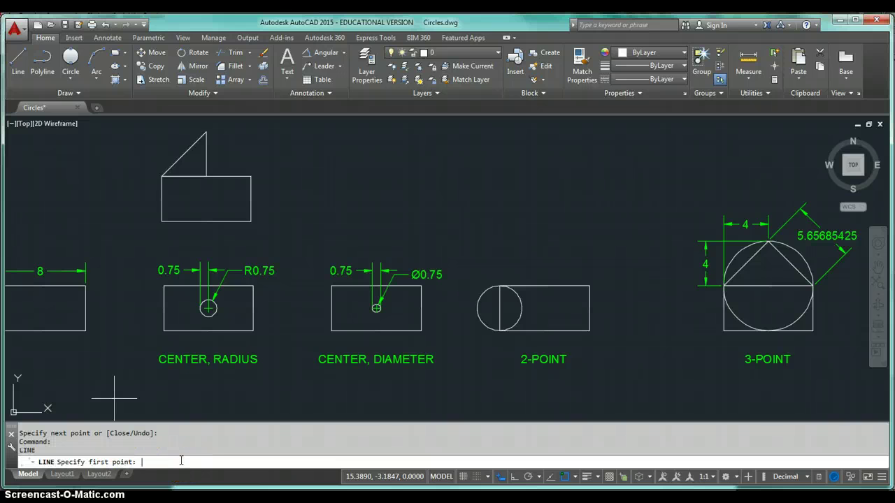
click(206, 131)
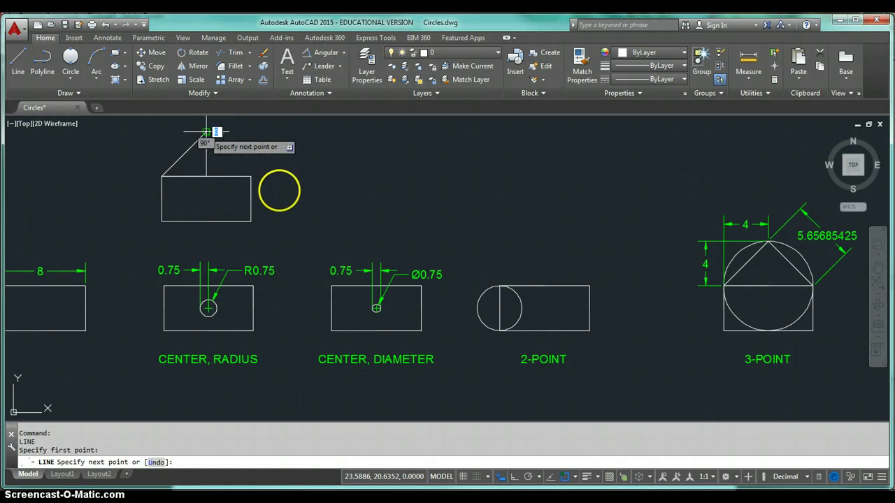
click(251, 175)
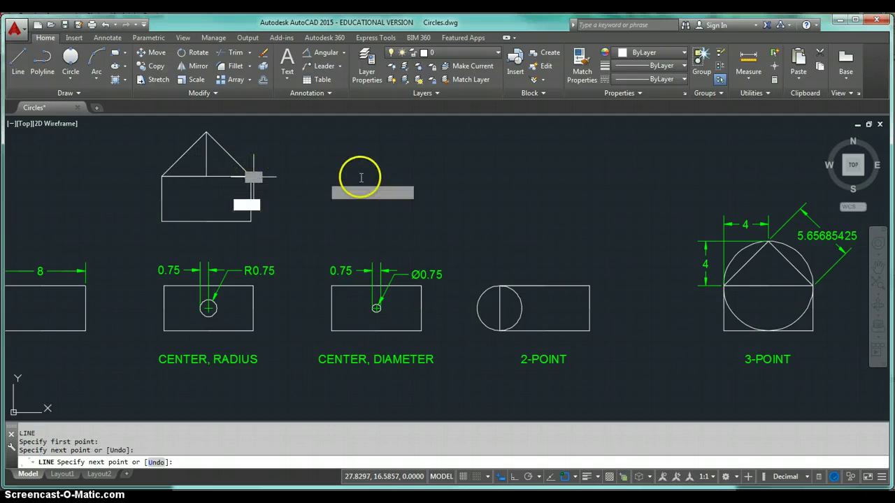
key(Return)
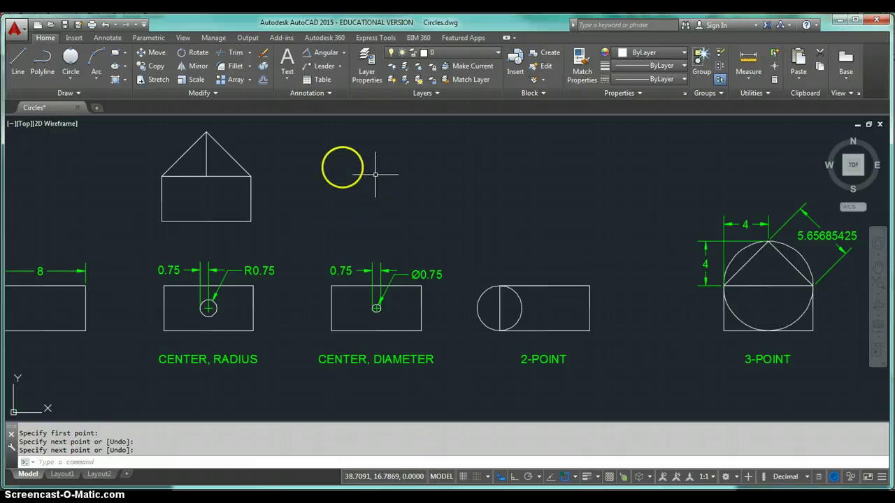
Draw a 3-Point circle through the rectangle's upper-left corner, the triangle's apex and the rectangle's upper-right corner
scroll(248, 165, up, 2)
mouse_move(249, 165)
middle_down()
mouse_move(443, 280)
mouse_move(510, 251)
middle_up()
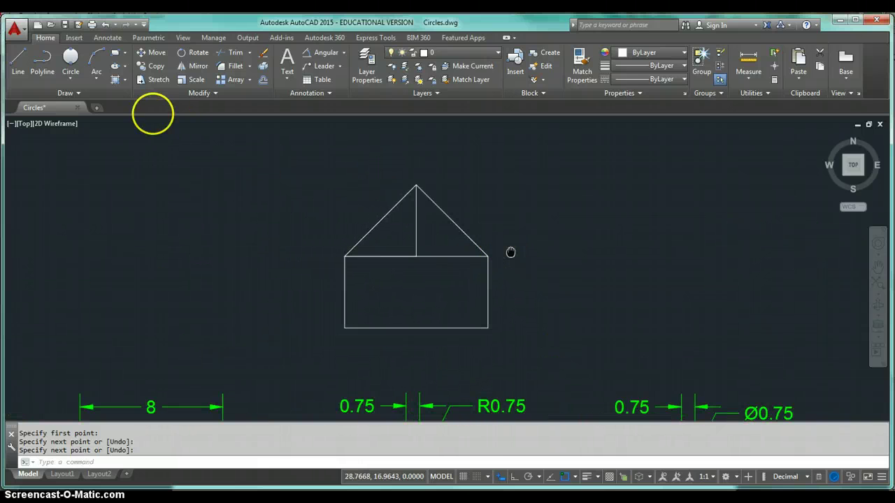
click(71, 74)
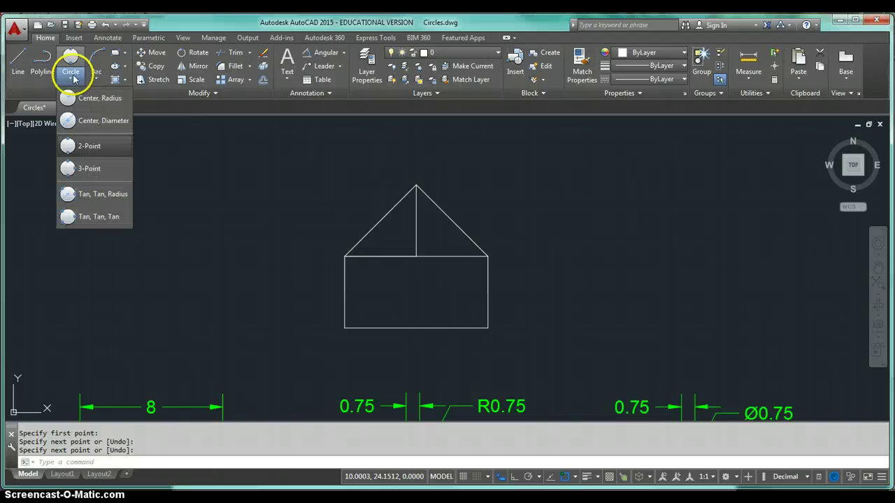
click(88, 169)
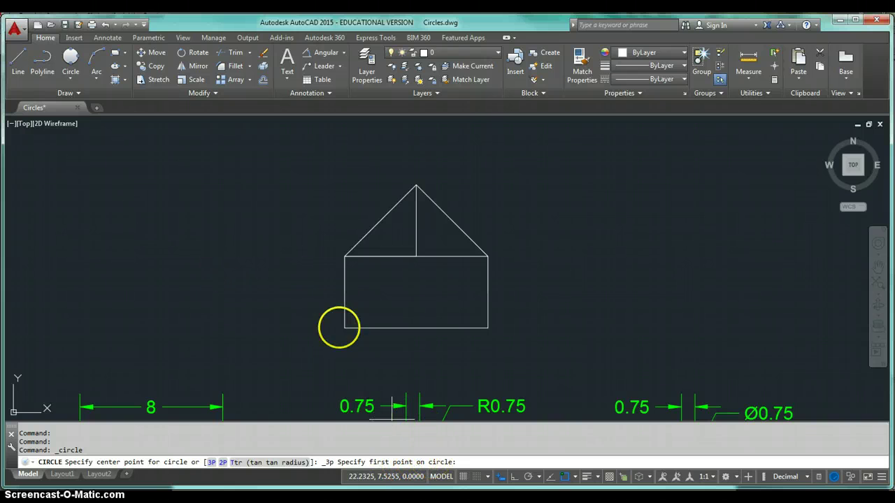
click(343, 256)
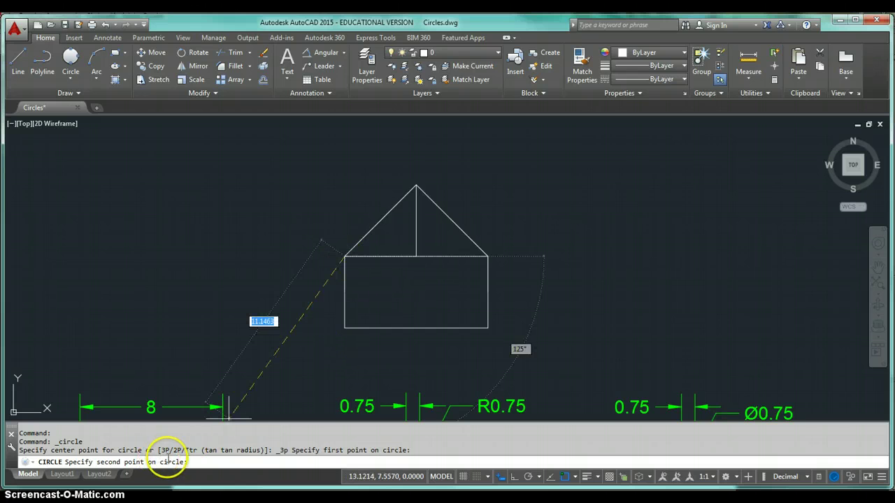
click(416, 185)
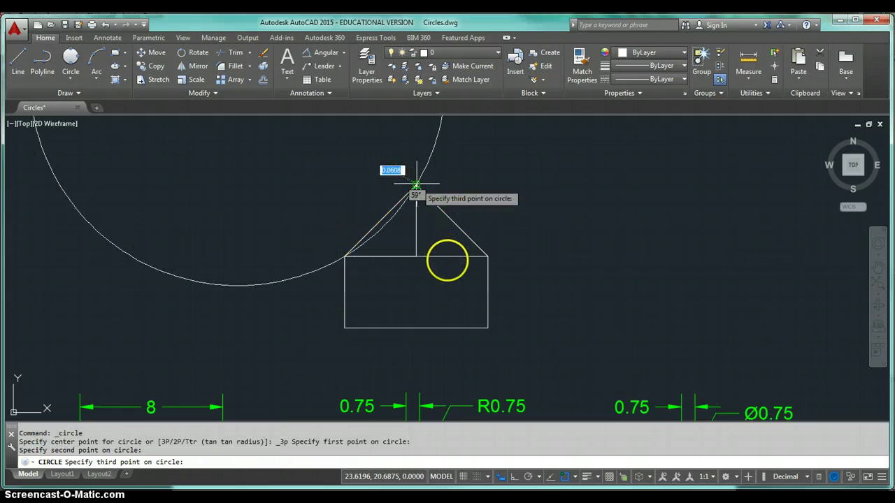
click(487, 257)
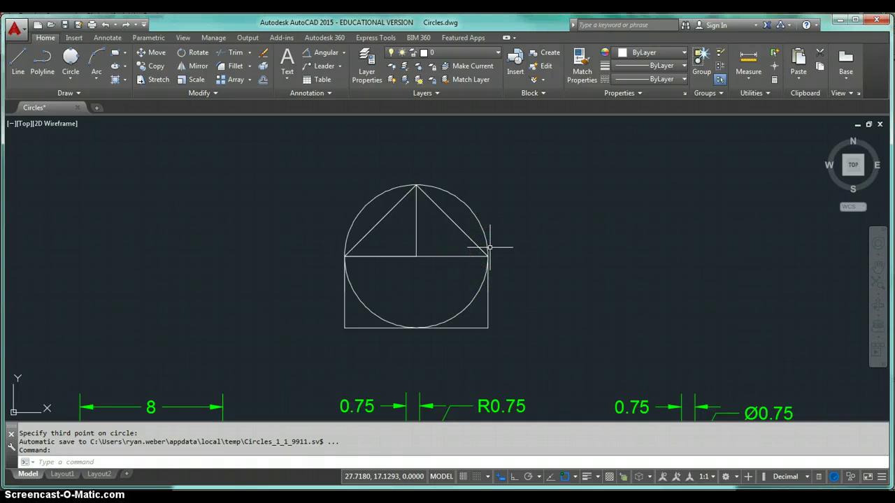
Draw a Center, Diameter circle of diameter 4 in the empty space above the Tan, Tan, Radius example
scroll(532, 266, down, 3)
mouse_move(622, 301)
middle_down()
mouse_move(455, 286)
mouse_move(277, 294)
middle_up()
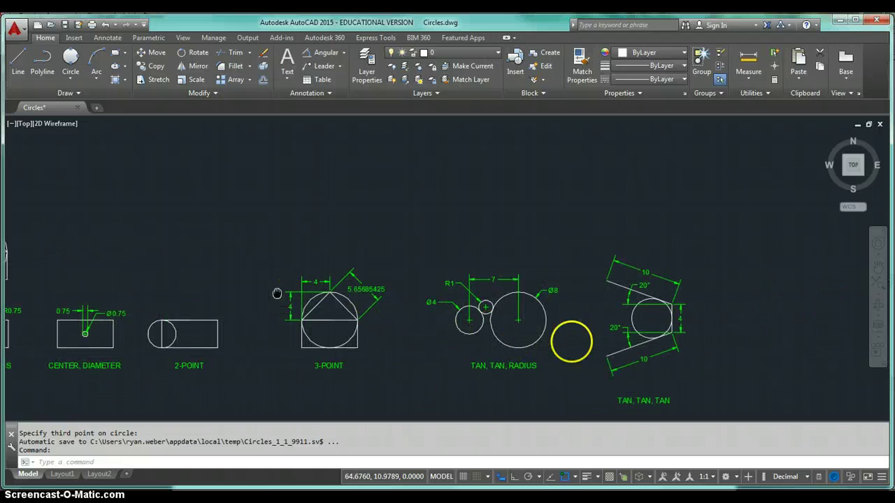
scroll(567, 326, up, 3)
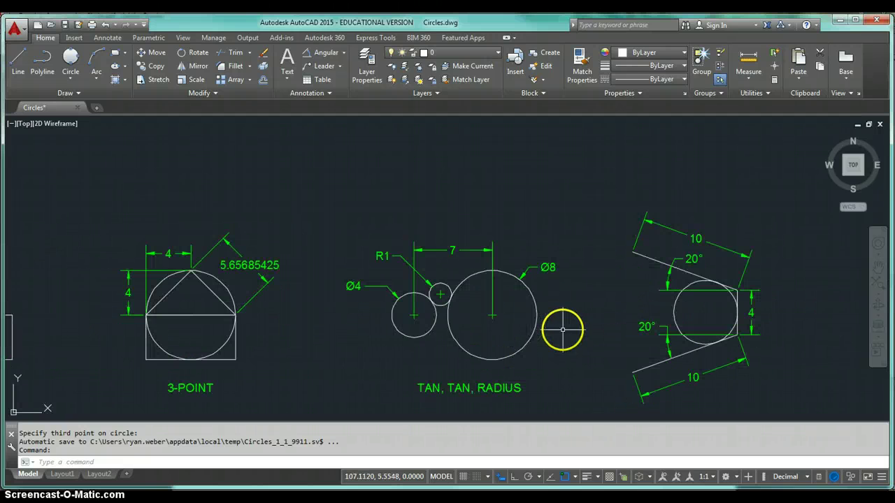
mouse_move(567, 326)
middle_down()
mouse_move(419, 274)
mouse_move(436, 306)
middle_up()
scroll(455, 298, down, 2)
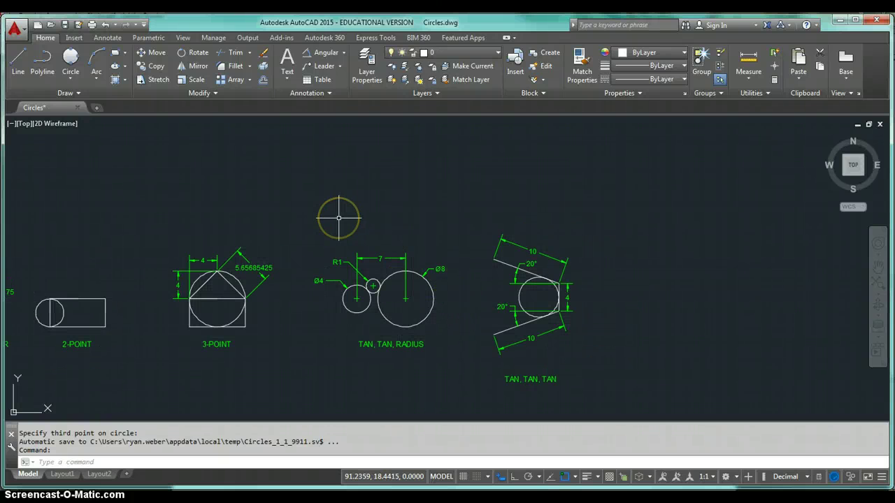
click(72, 77)
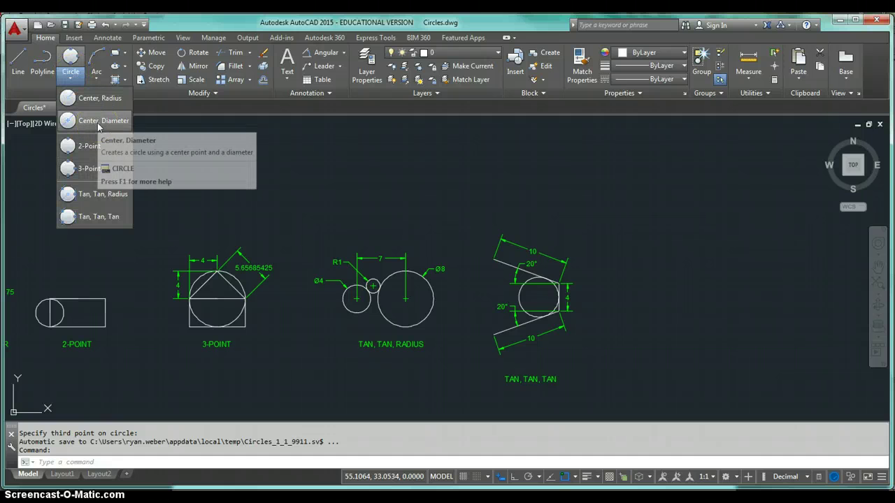
click(99, 123)
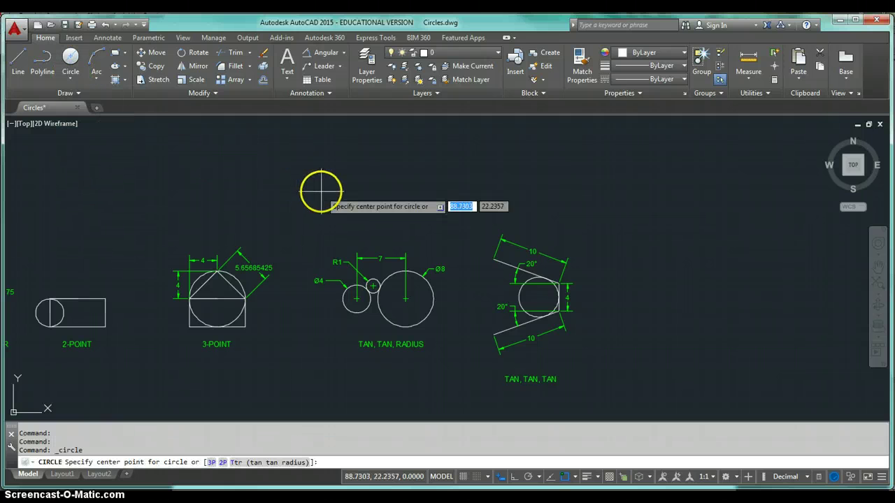
click(353, 186)
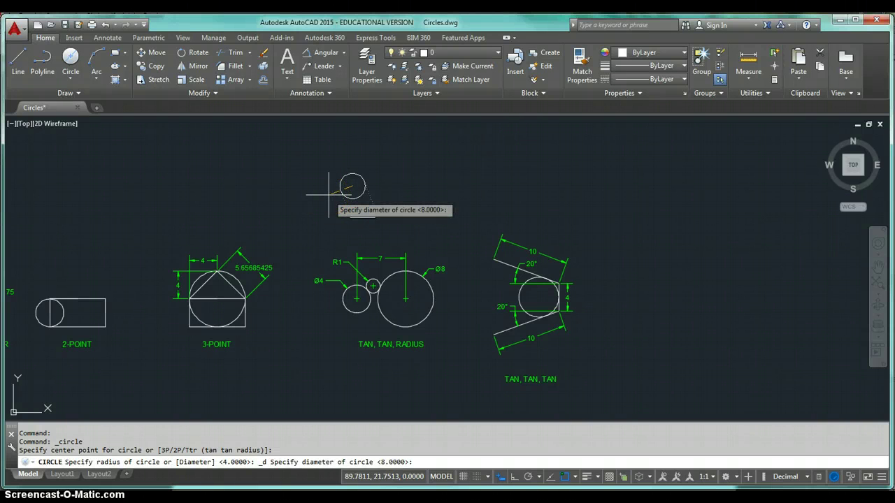
key(Return)
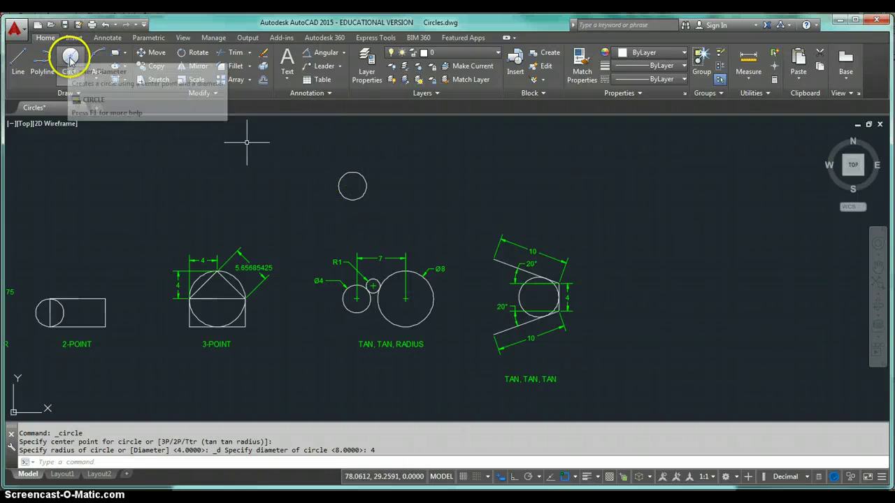
Draw a concentric circle of diameter 8 from the center of the small circle above the Tan, Tan, Radius example
click(70, 61)
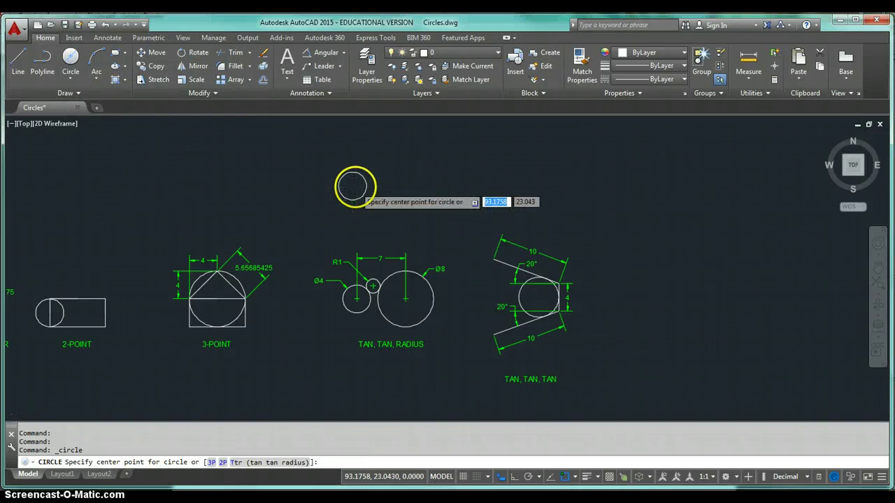
scroll(353, 188, up, 4)
middle_drag(355, 200, 401, 280)
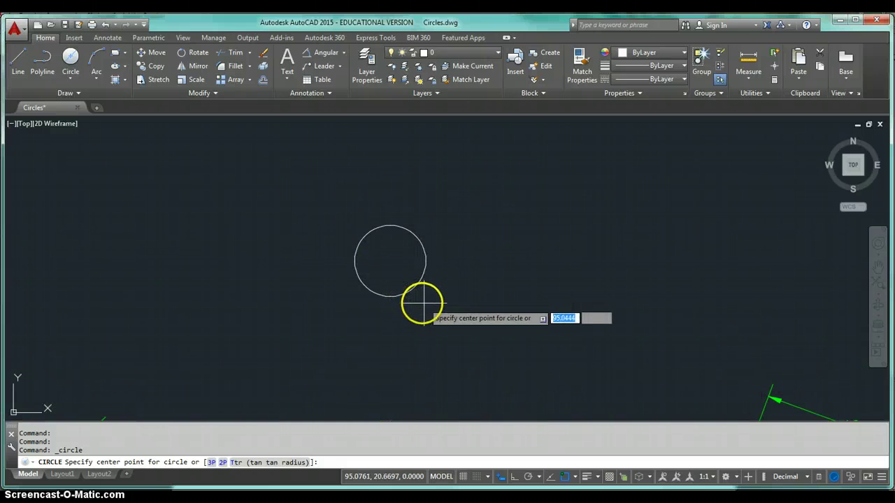
click(390, 261)
scroll(356, 310, down, 3)
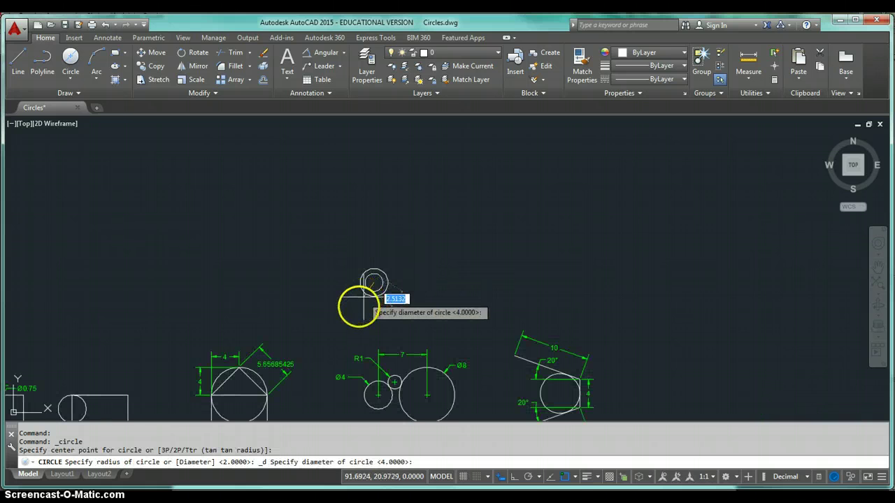
middle_drag(356, 310, 373, 249)
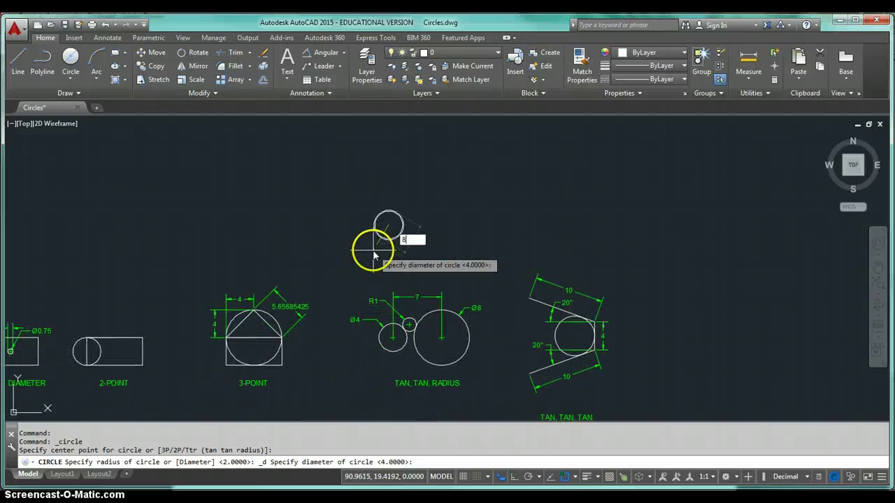
key(Return)
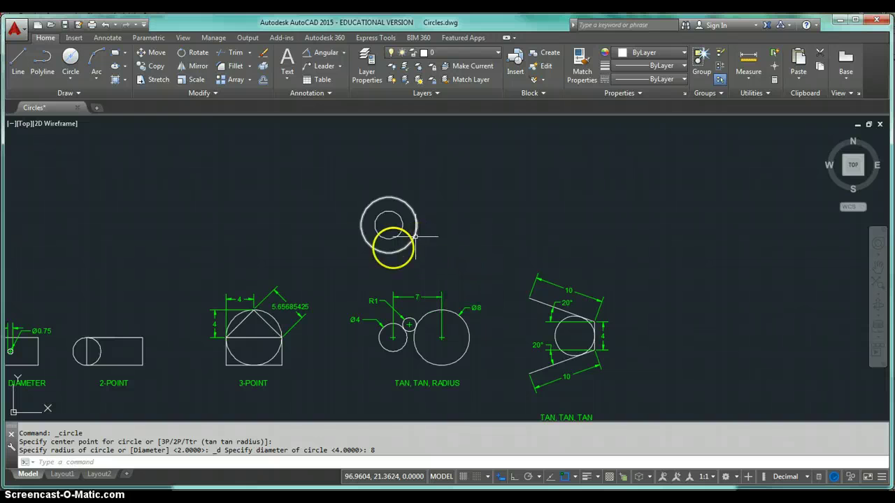
Move the larger concentric circle 7 units at 0°, leaving the small circle in place
click(147, 55)
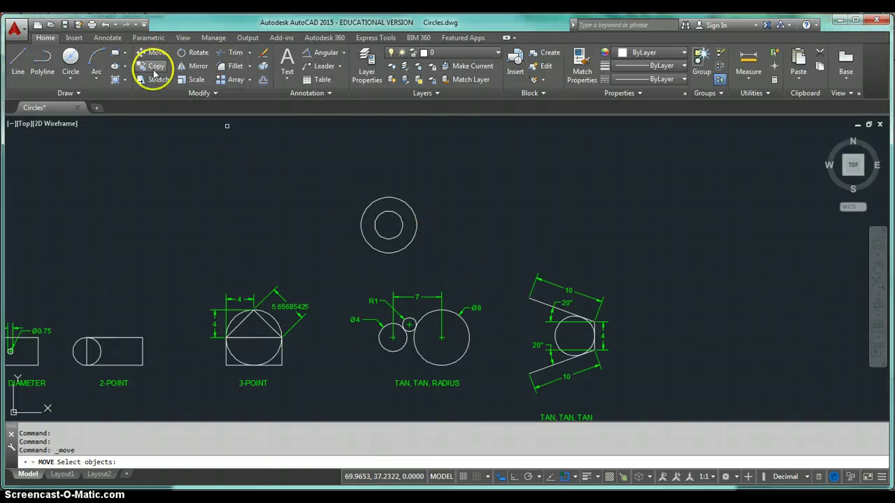
click(360, 226)
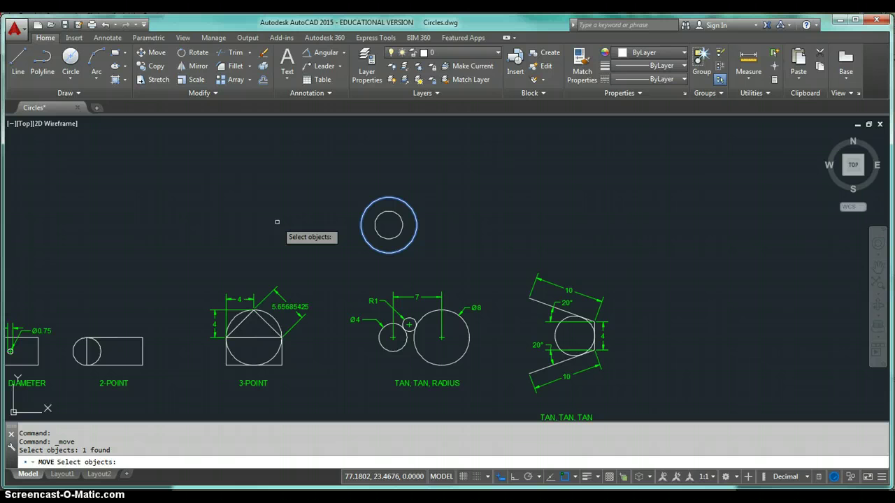
key(Return)
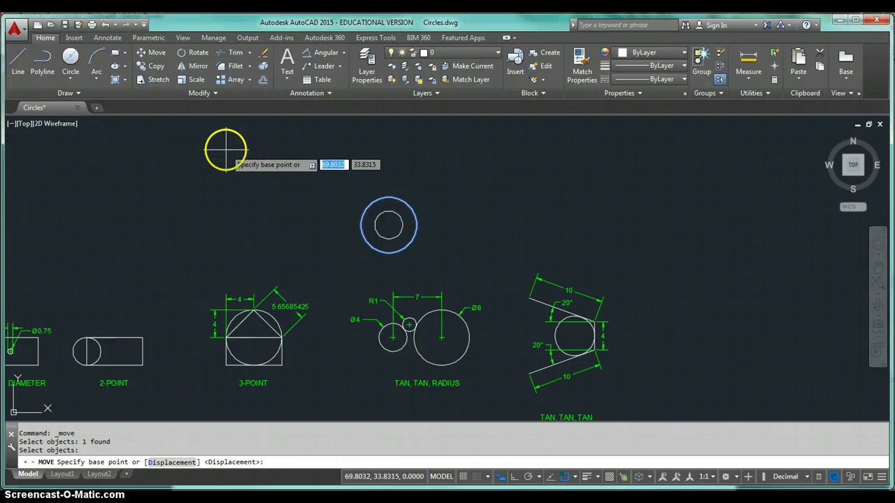
click(225, 149)
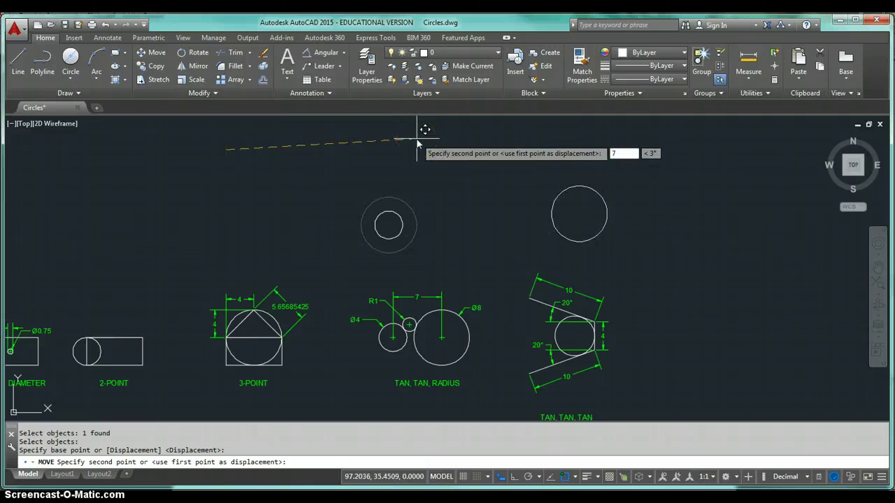
key(Tab)
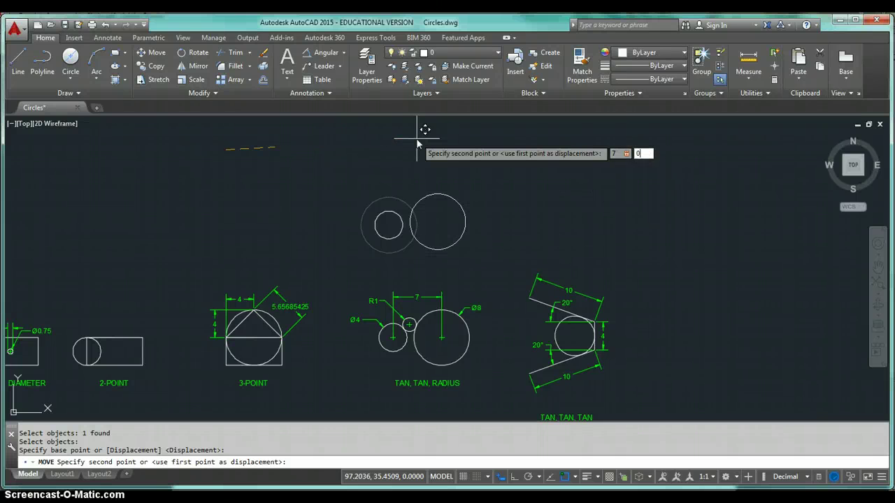
text(0)
key(Return)
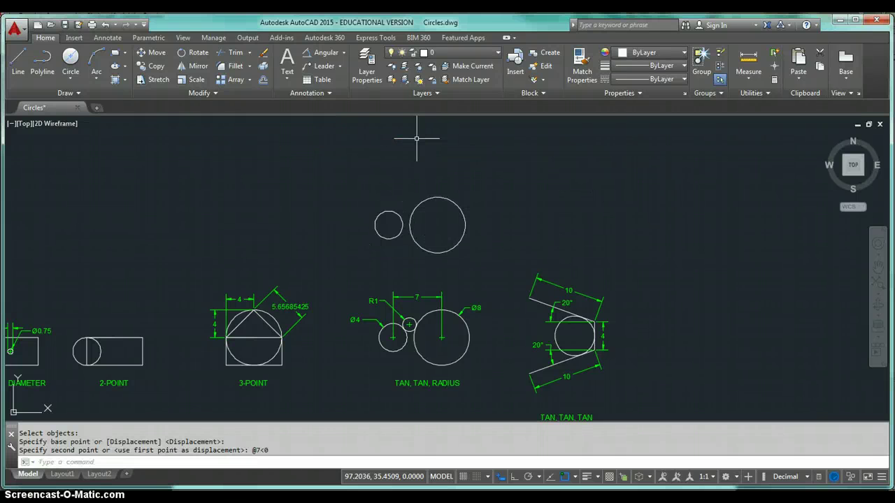
Draw a Tan, Tan, Radius circle of radius 1 tangent to the facing upper sides of the two new circles
scroll(432, 227, up, 2)
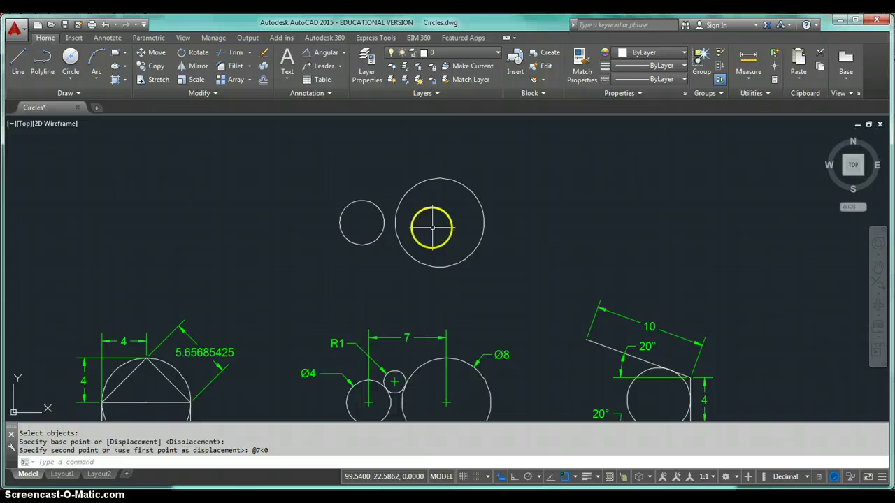
scroll(398, 168, down, 3)
middle_drag(408, 203, 388, 222)
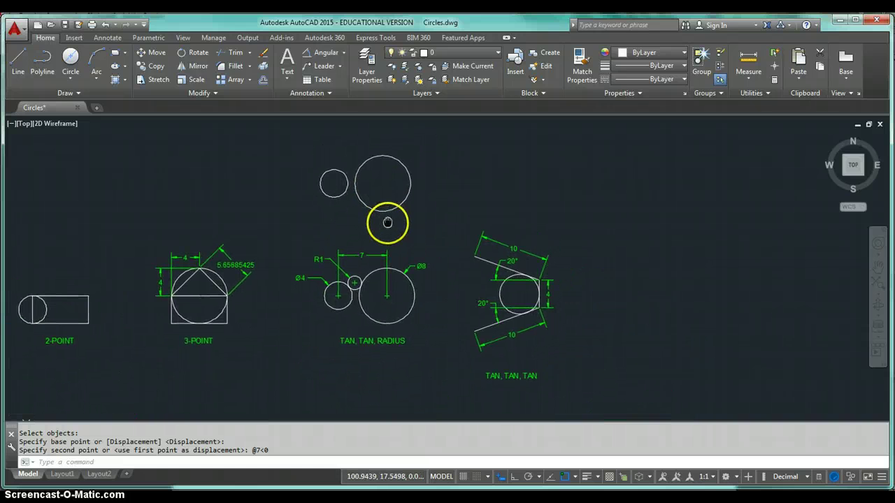
click(70, 77)
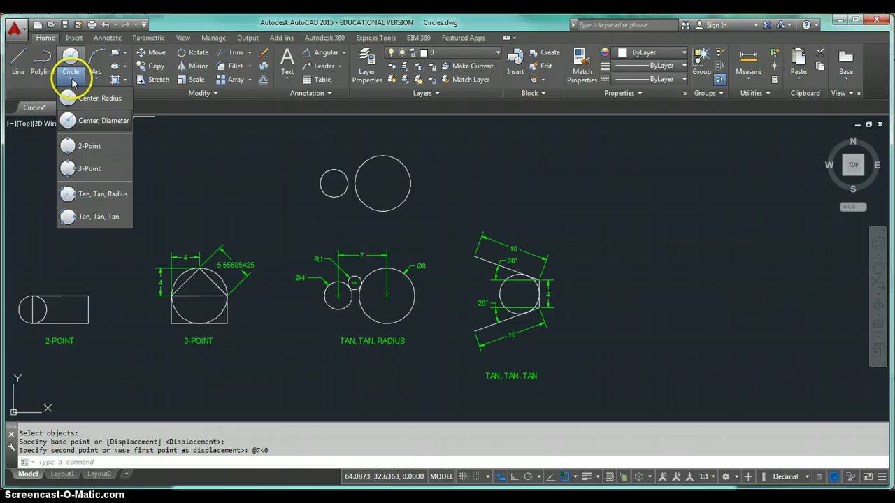
click(100, 196)
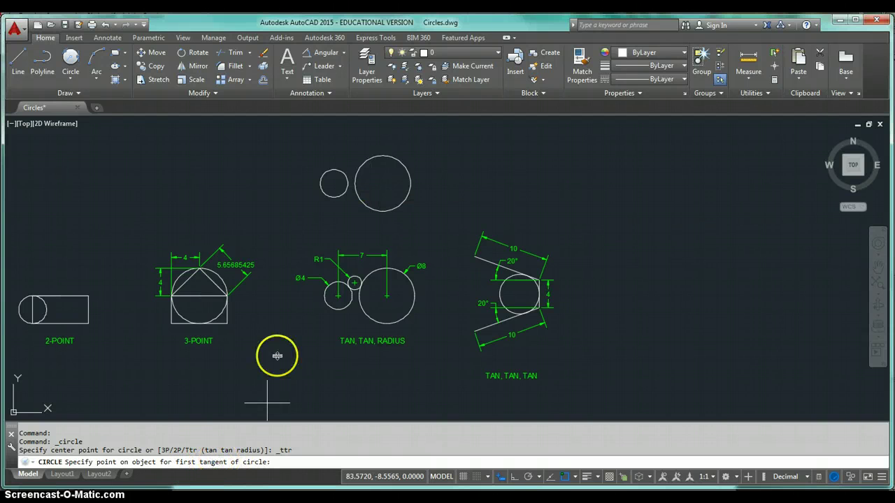
scroll(334, 154, up, 2)
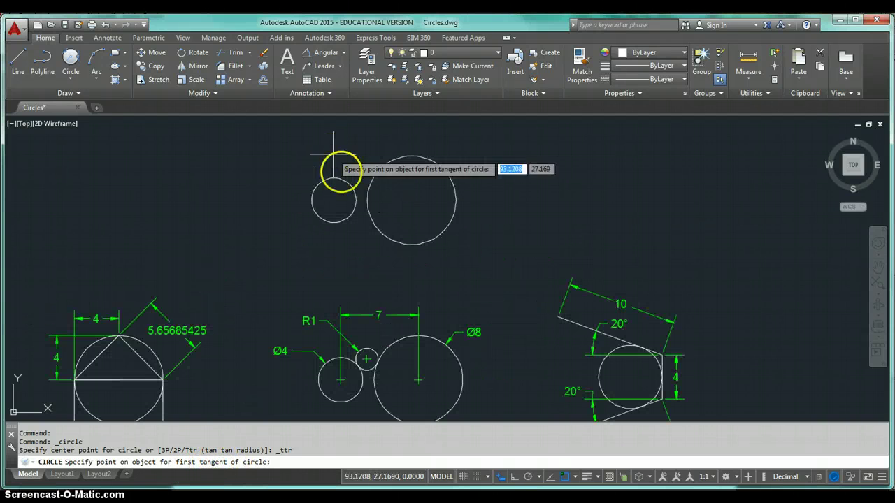
click(352, 187)
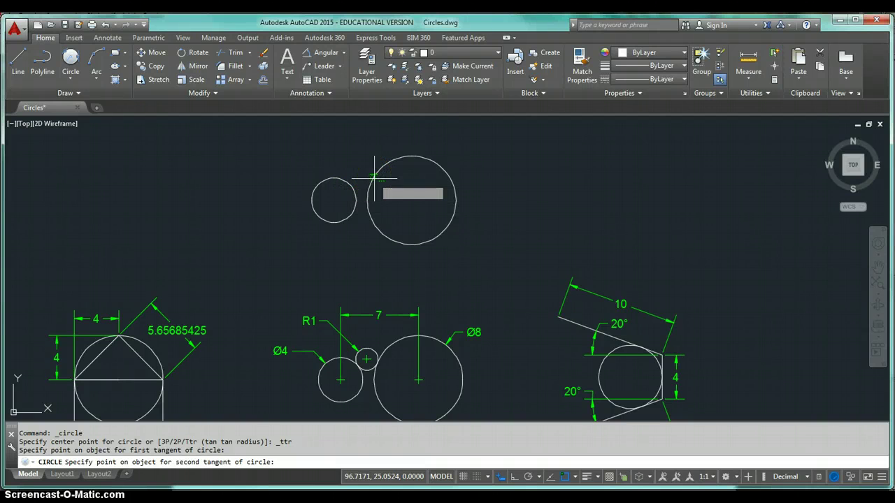
click(374, 179)
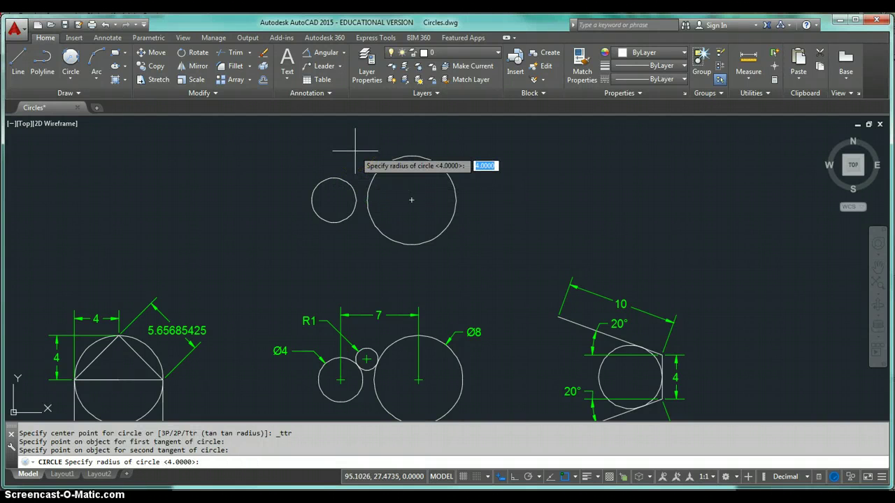
key(Return)
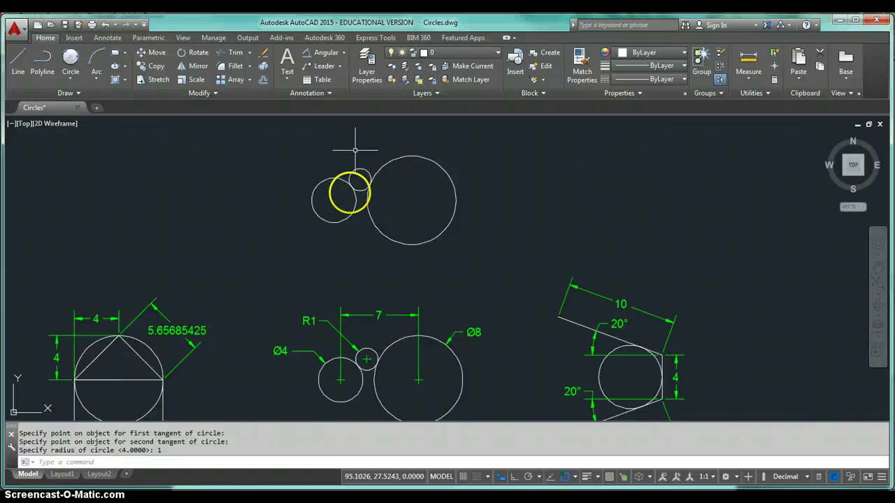
Start a line chain above the Tan, Tan, Tan example with a segment 10 units long at 20°
scroll(349, 185, up, 2)
scroll(349, 183, up, 1)
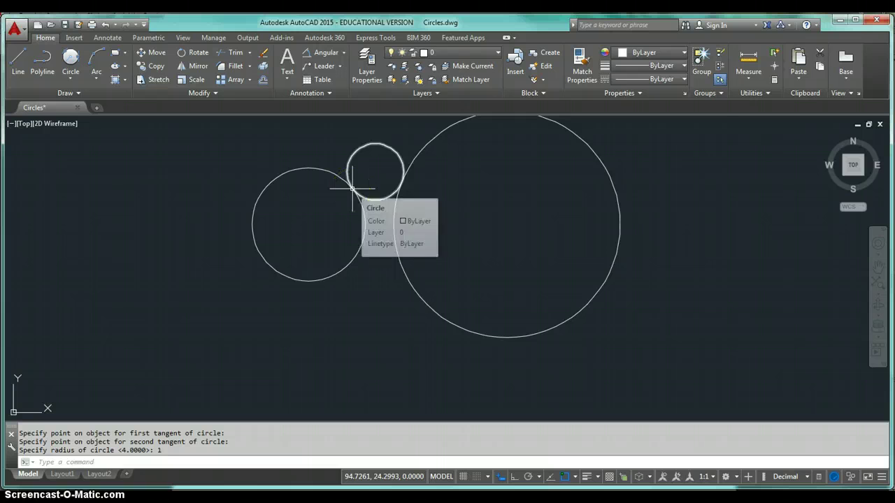
scroll(352, 189, up, 1)
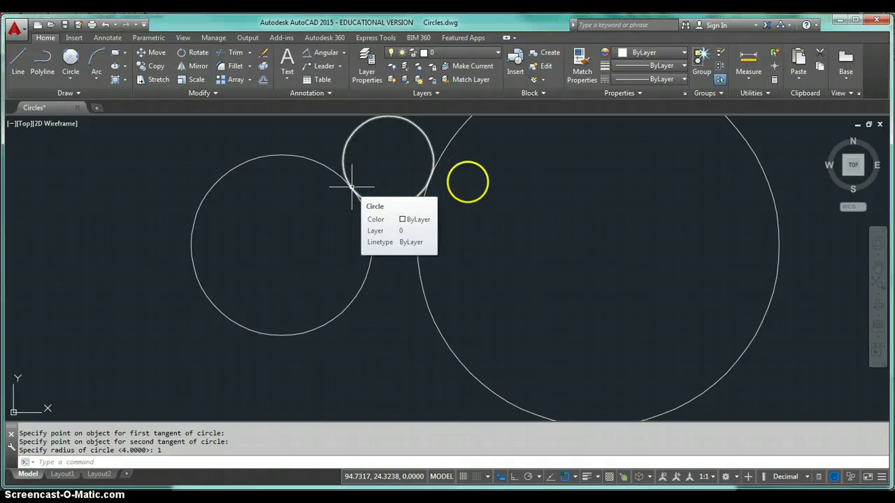
scroll(497, 195, down, 4)
scroll(580, 252, down, 2)
mouse_move(586, 261)
middle_down()
mouse_move(410, 236)
mouse_move(360, 250)
middle_up()
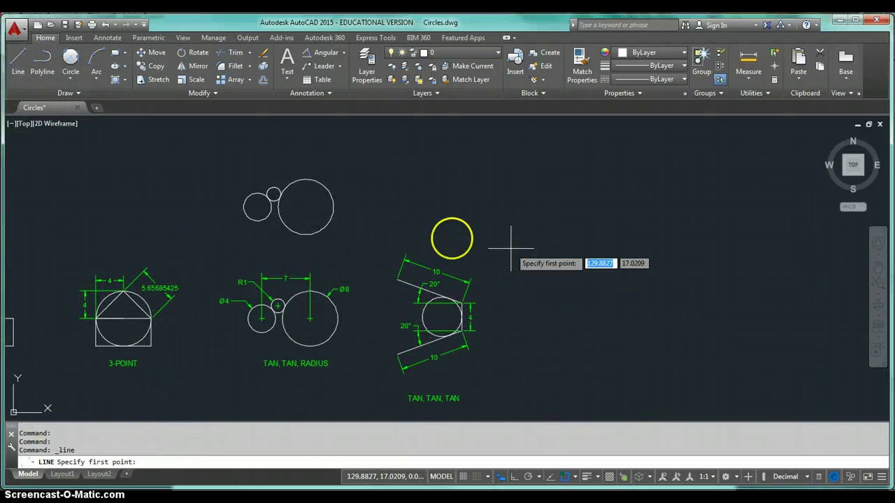
click(450, 240)
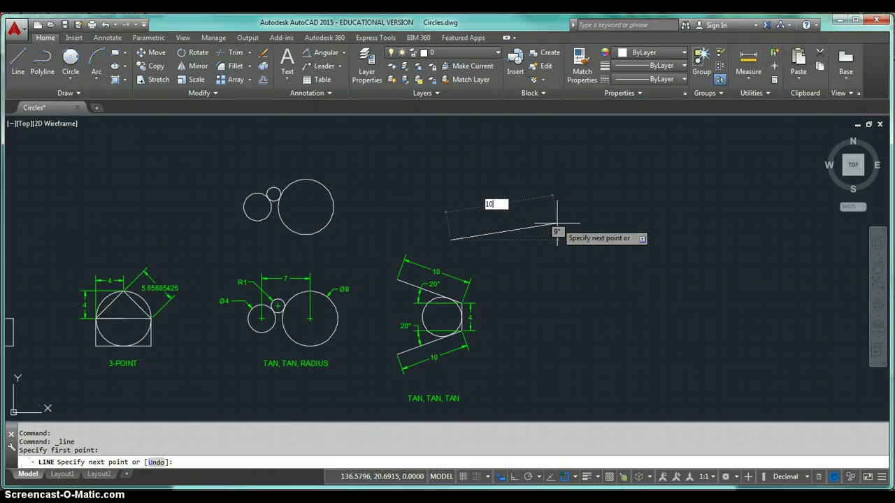
key(Tab)
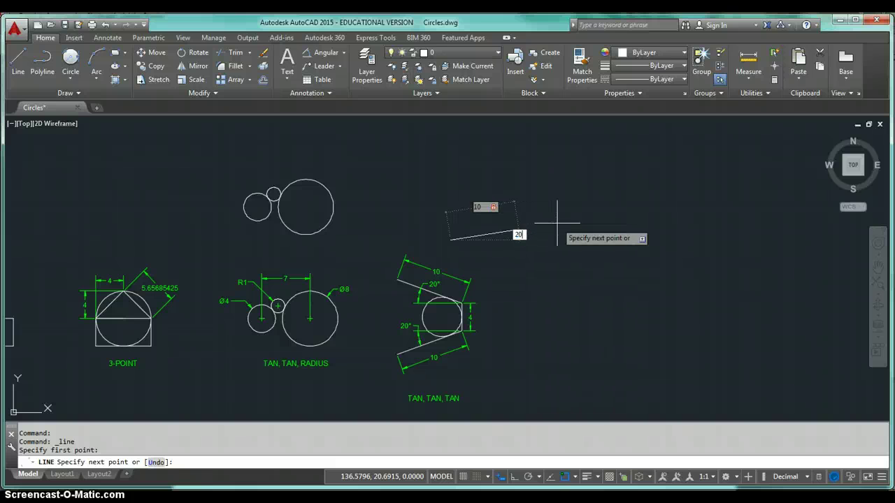
text(20)
key(Return)
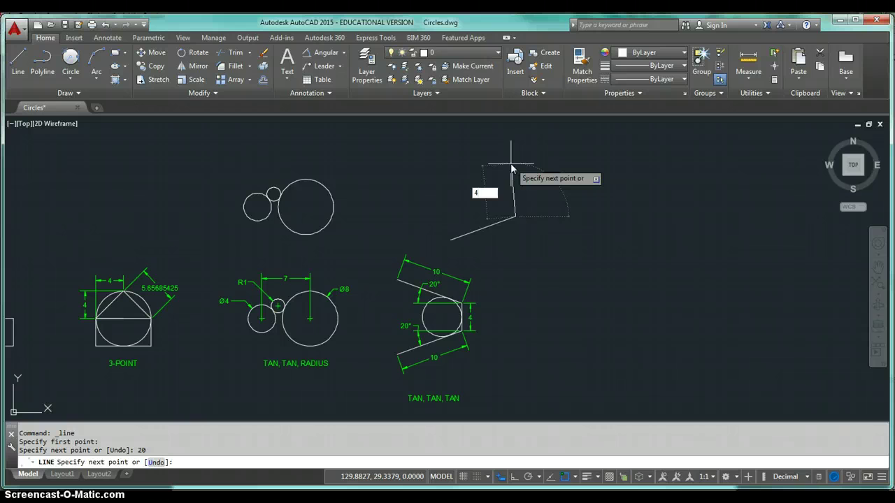
Finish the open three-line chain with a segment 4 units long at 90° and a segment 10 units long at 160°
text(4)
key(Tab)
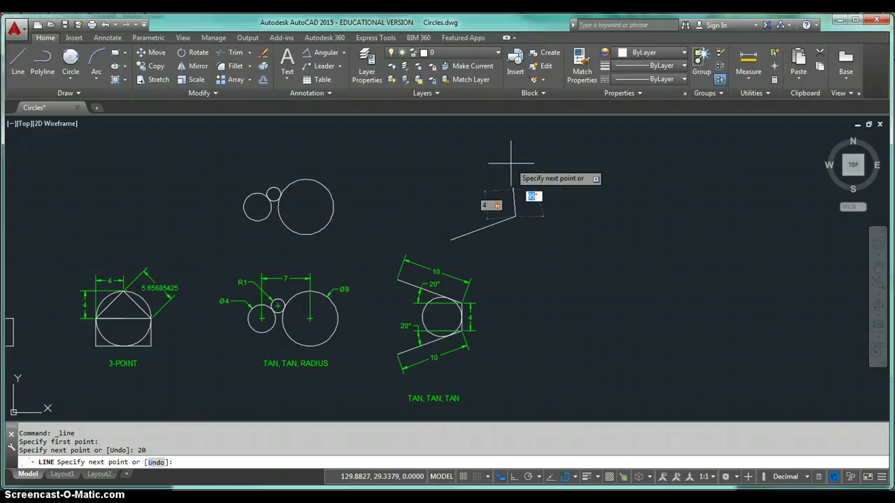
text(90)
key(Return)
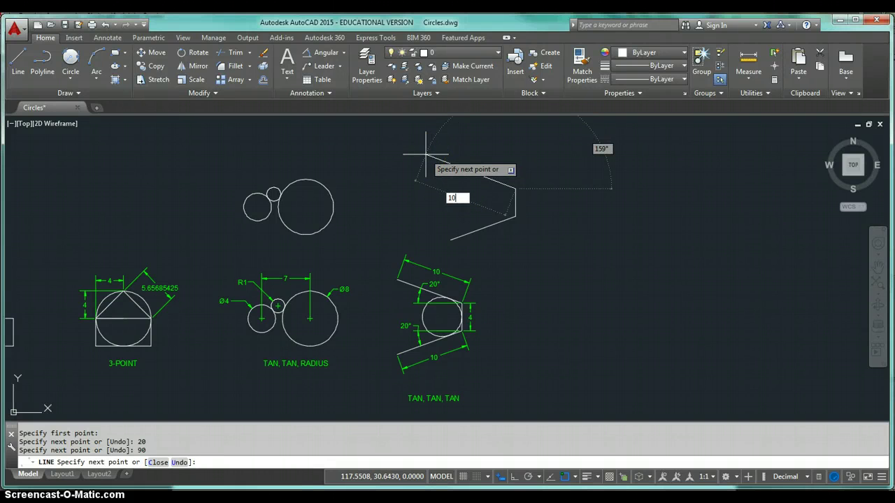
text(10)
key(Tab)
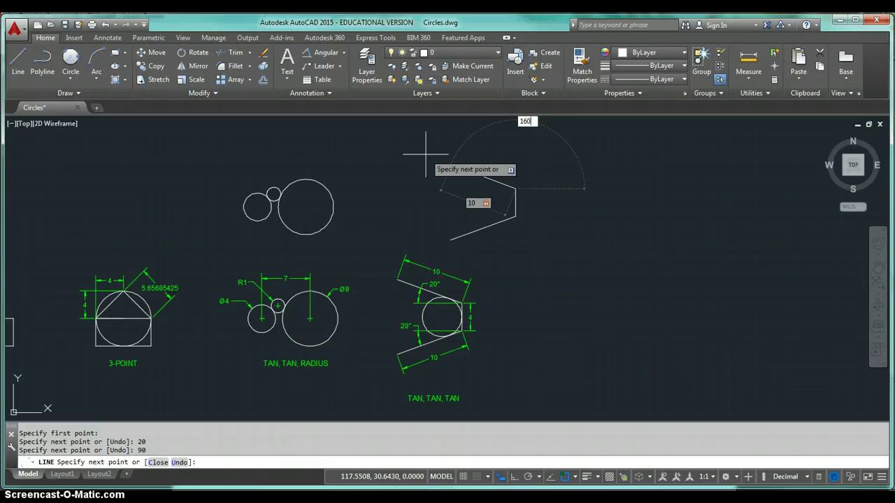
text(160)
key(Return)
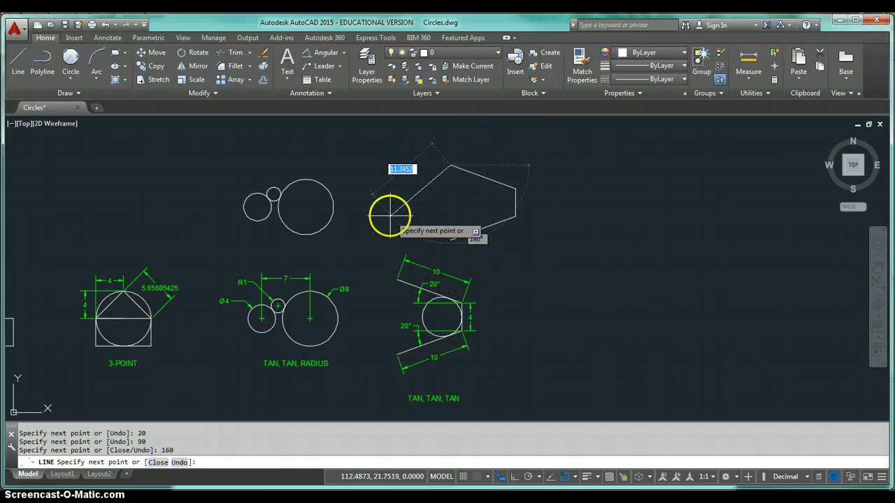
key(Return)
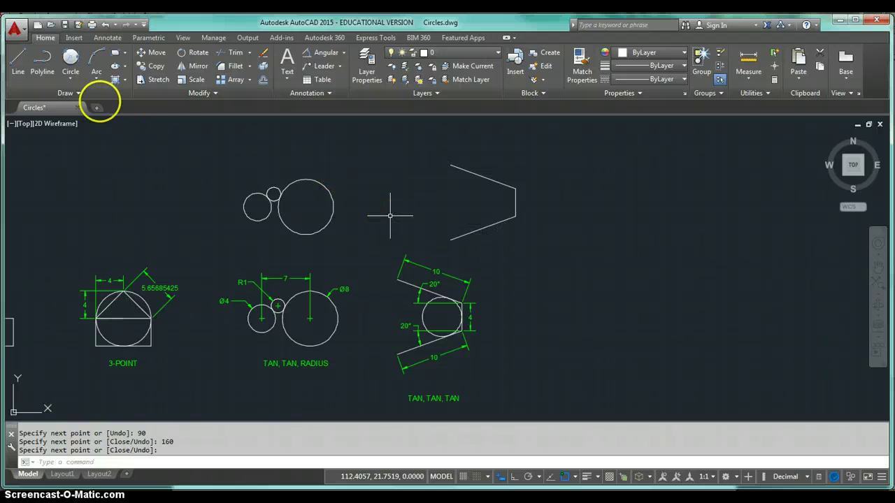
Draw a Tan, Tan, Tan circle tangent to the lower slanted, vertical and upper slanted lines of the new chain
click(70, 78)
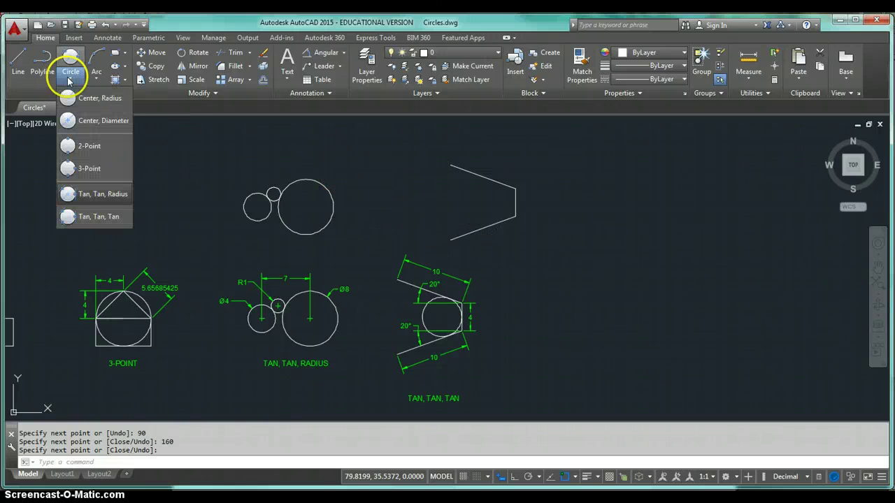
click(89, 219)
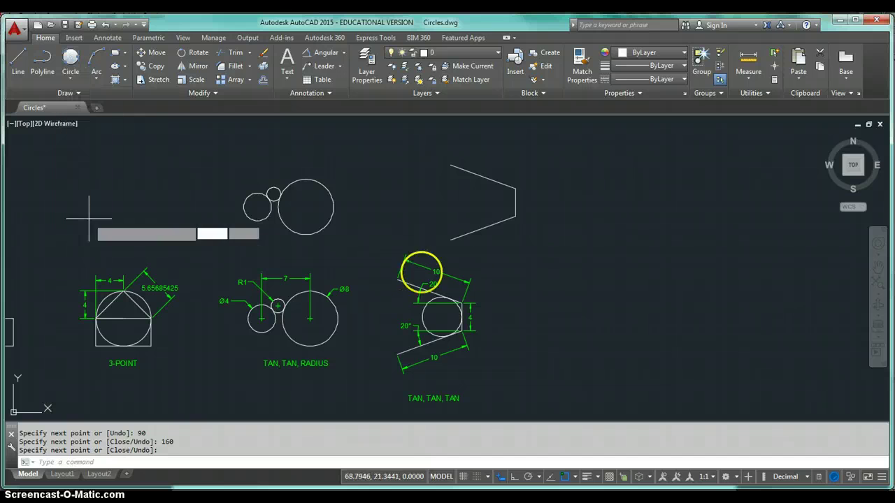
click(482, 232)
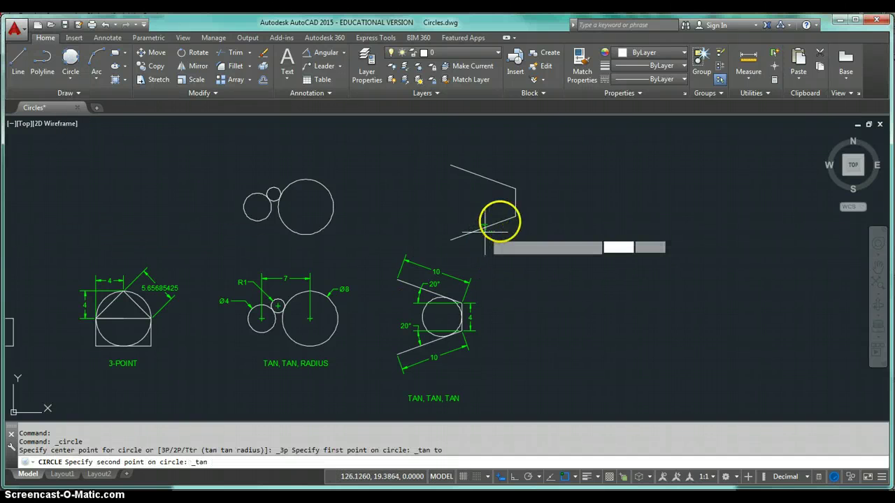
click(516, 203)
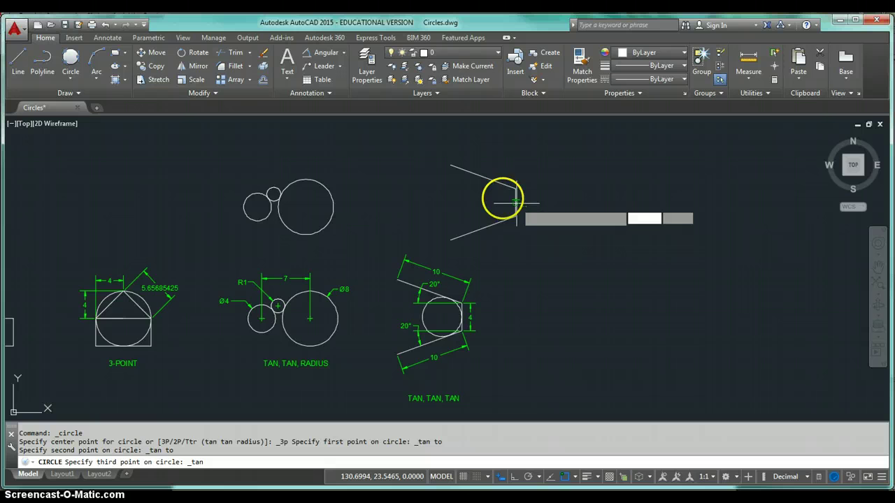
click(482, 177)
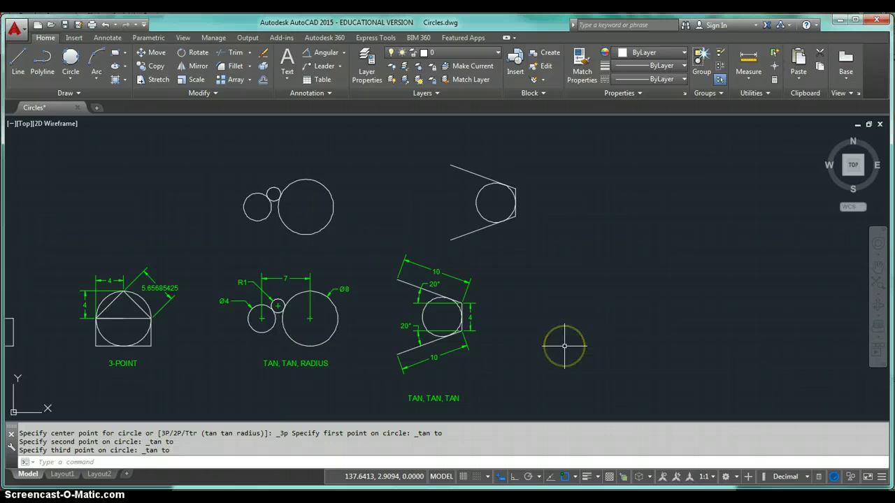
Zoom to the drawing's extents to review all circle examples, and switch to the Drawing Commands - Circle PDF in Adobe Reader
scroll(564, 346, down, 4)
middle_drag(569, 344, 620, 339)
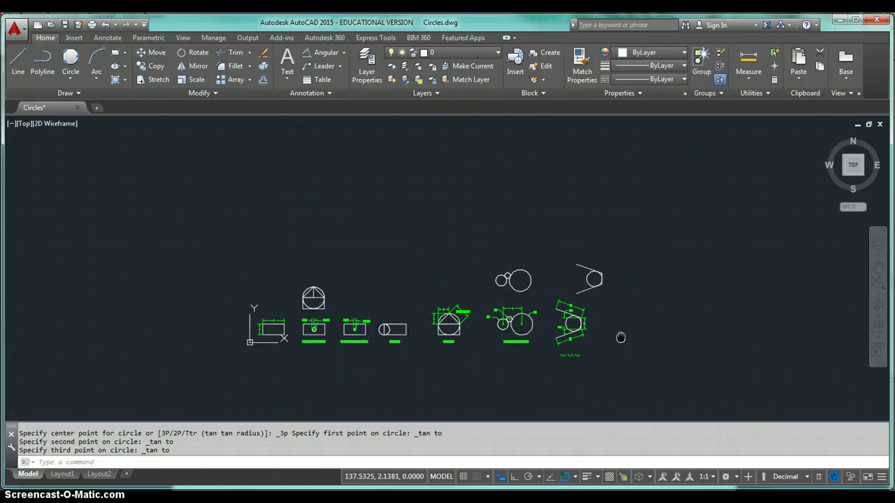
middle_click(620, 337)
middle_click(620, 338)
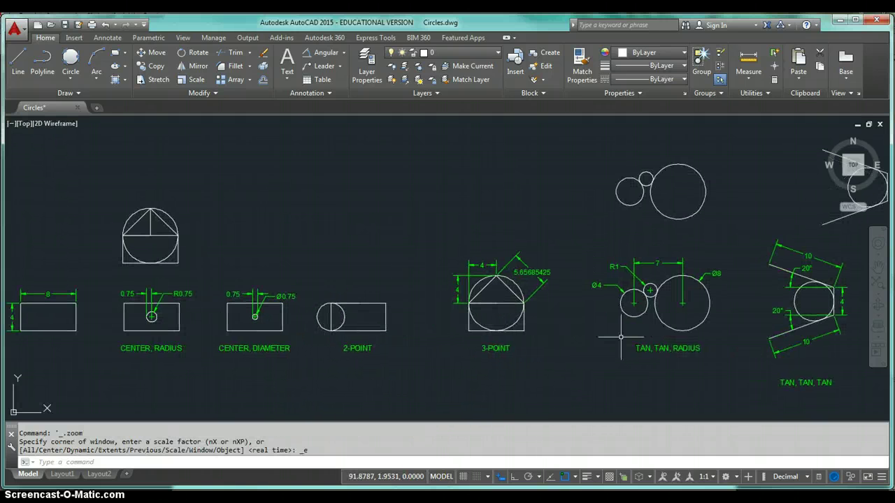
key(alt+Tab)
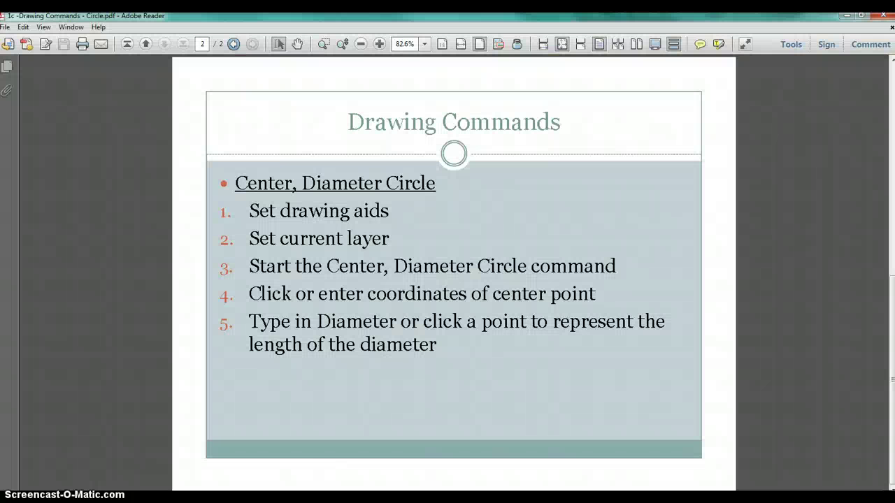